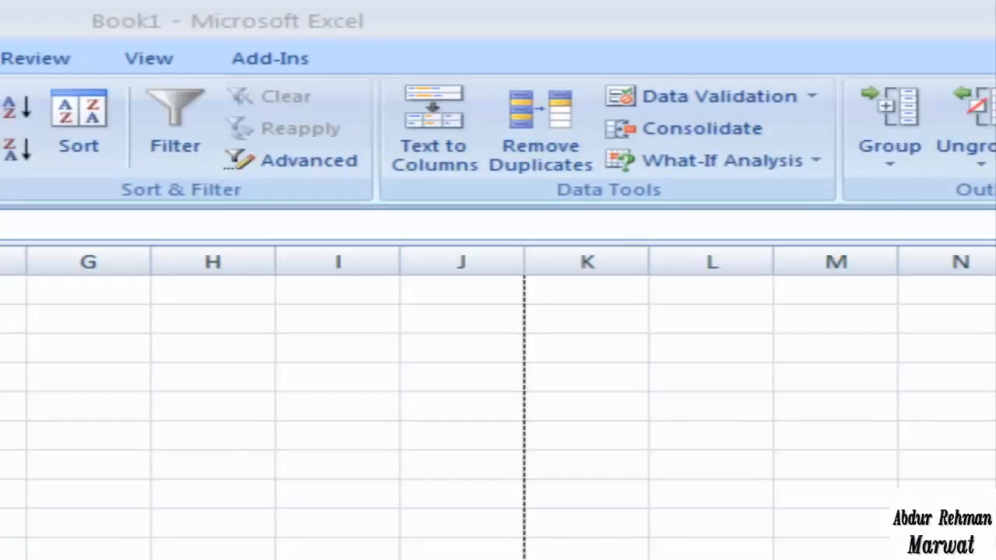
Step: Enter the title "Remove Dublicates" in cell G2
{"action": "double_click", "coordinate": [94, 306]}
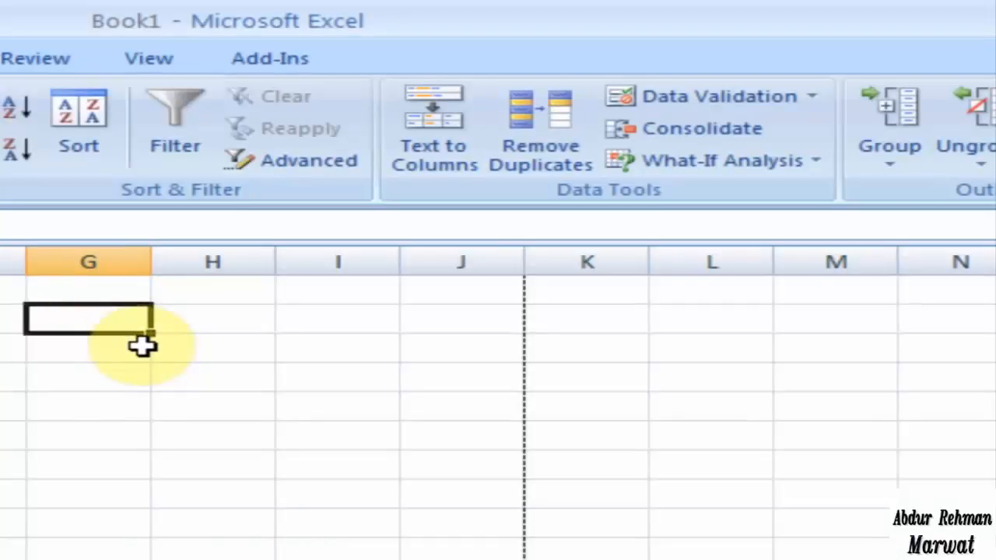
{"action": "type", "text": "E"}
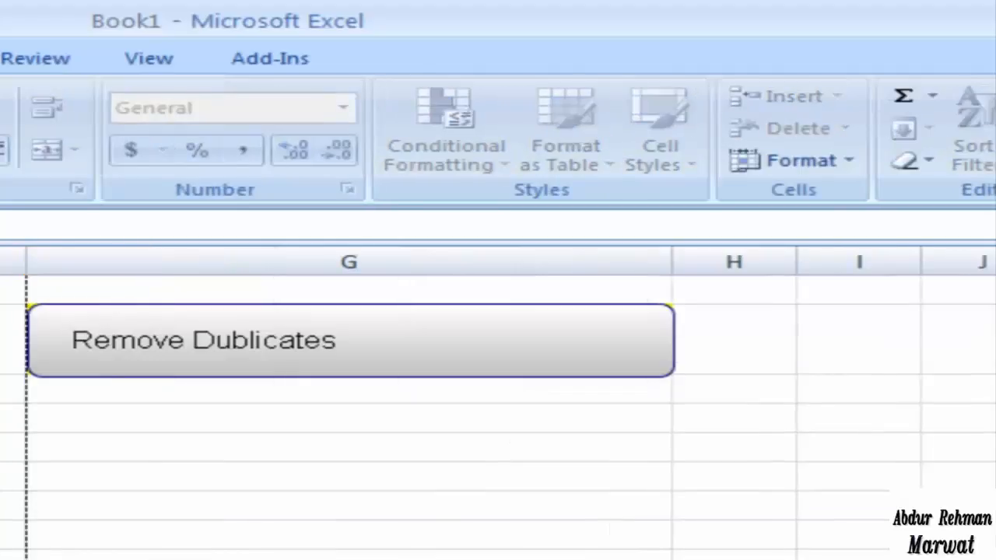
{"action": "key", "text": "Return"}
Step: Enter 1 in B5 and fill it down to B11 as a series from 1 to 7
{"action": "left_click", "coordinate": [205, 288]}
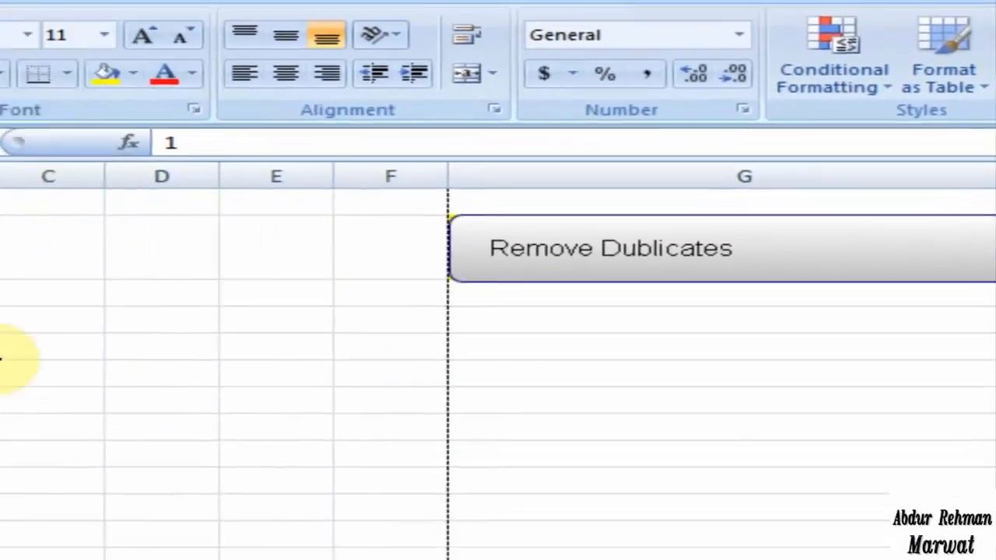
{"action": "left_click_drag", "start_coordinate": [259, 299], "coordinate": [233, 448]}
{"action": "left_click", "coordinate": [282, 471]}
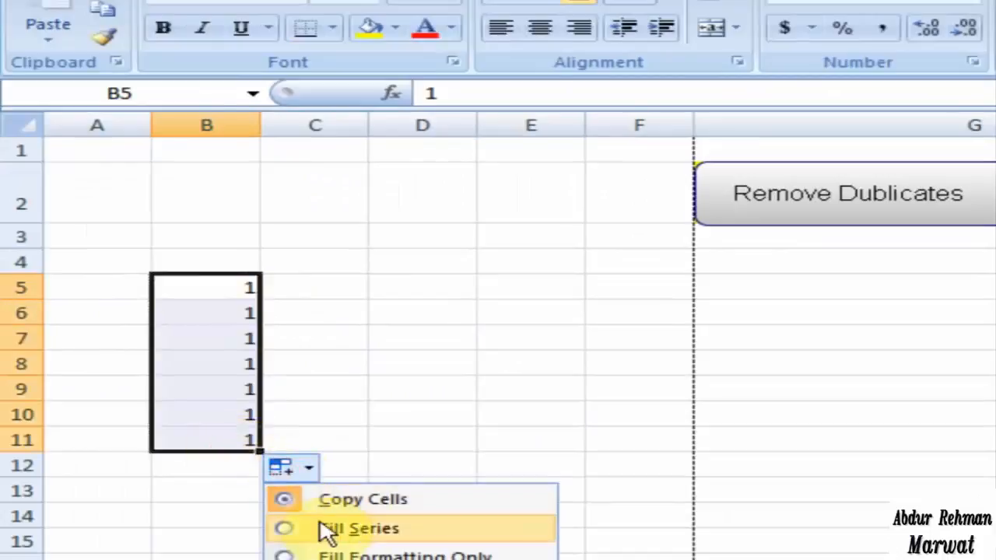
{"action": "left_click", "coordinate": [328, 526]}
Step: Enter the column headers SR#, NUM1 and NUM2 in cells B4 to D4
{"action": "left_click", "coordinate": [228, 262]}
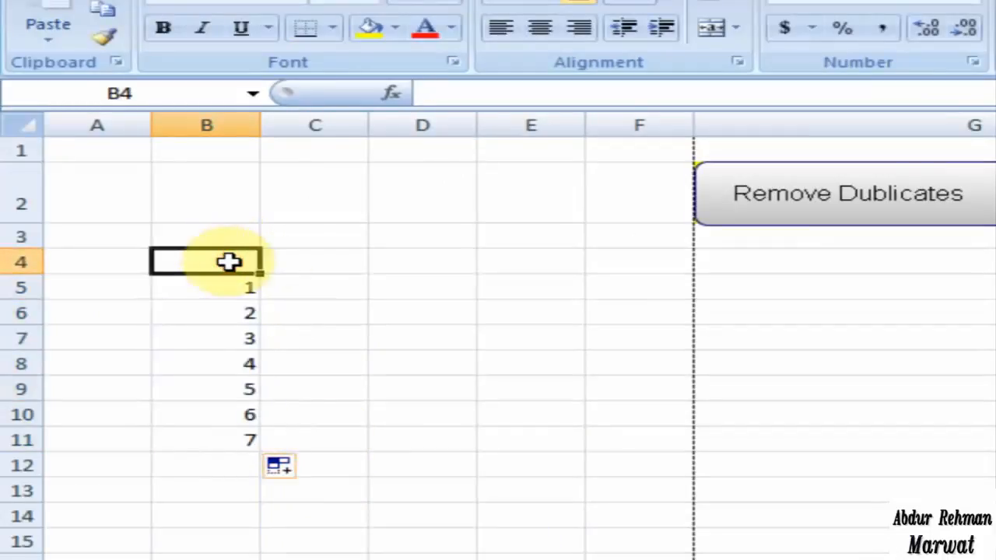
{"action": "type", "text": "SR#"}
{"action": "key", "text": "Tab"}
{"action": "type", "text": "N"}
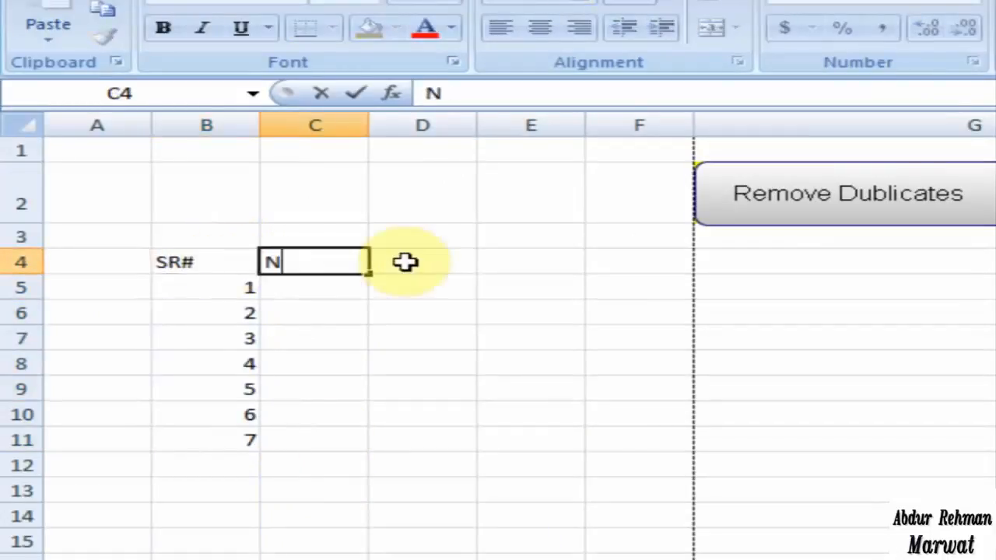
{"action": "type", "text": "UM1"}
{"action": "key", "text": "Tab"}
{"action": "type", "text": "NU"}
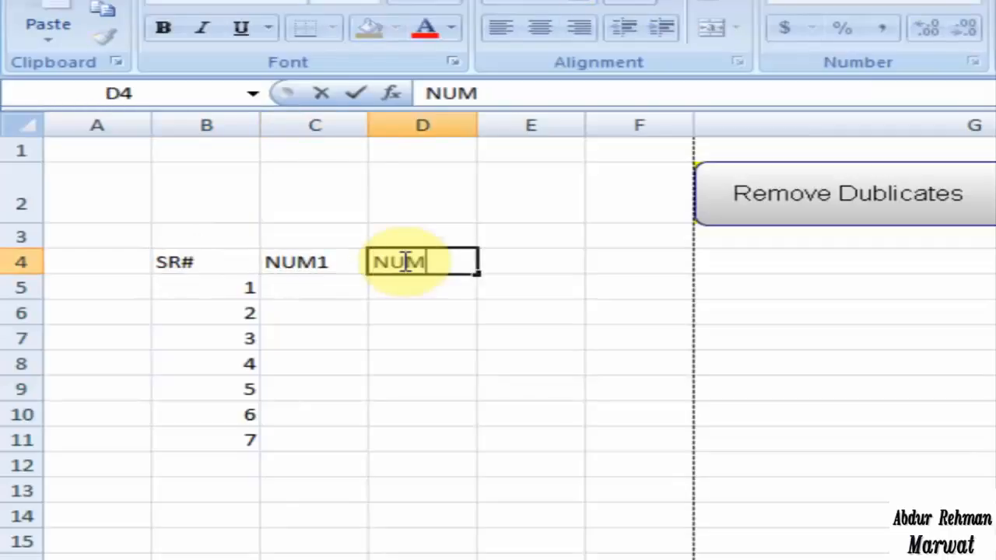
{"action": "type", "text": "M2"}
Step: Enter 22, 45, 33, 22 and 10 down the NUM1 column in C5 to C9
{"action": "key", "text": "Down"}
{"action": "key", "text": "Left"}
{"action": "type", "text": "22"}
{"action": "key", "text": "Return"}
{"action": "type", "text": "45"}
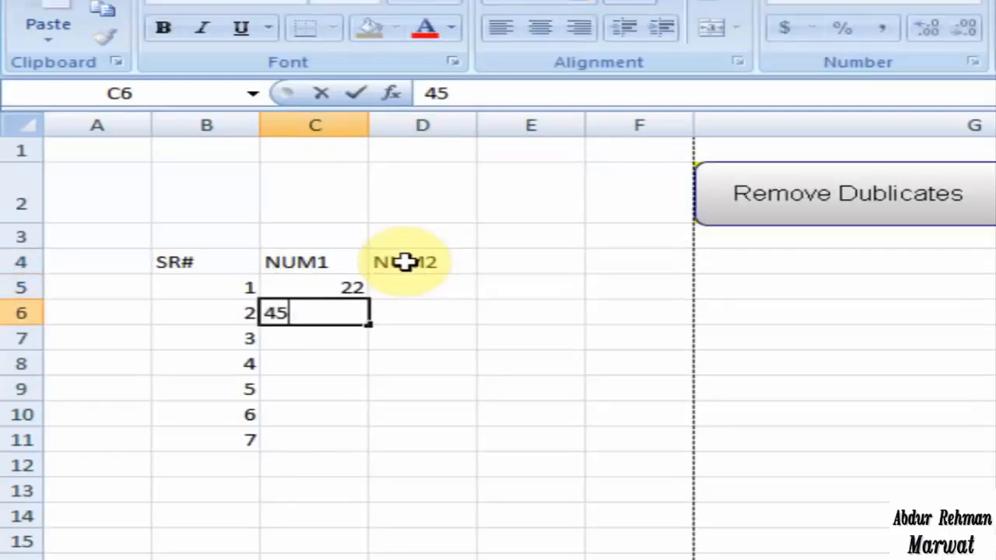
{"action": "key", "text": "Return"}
{"action": "type", "text": "33"}
{"action": "key", "text": "Return"}
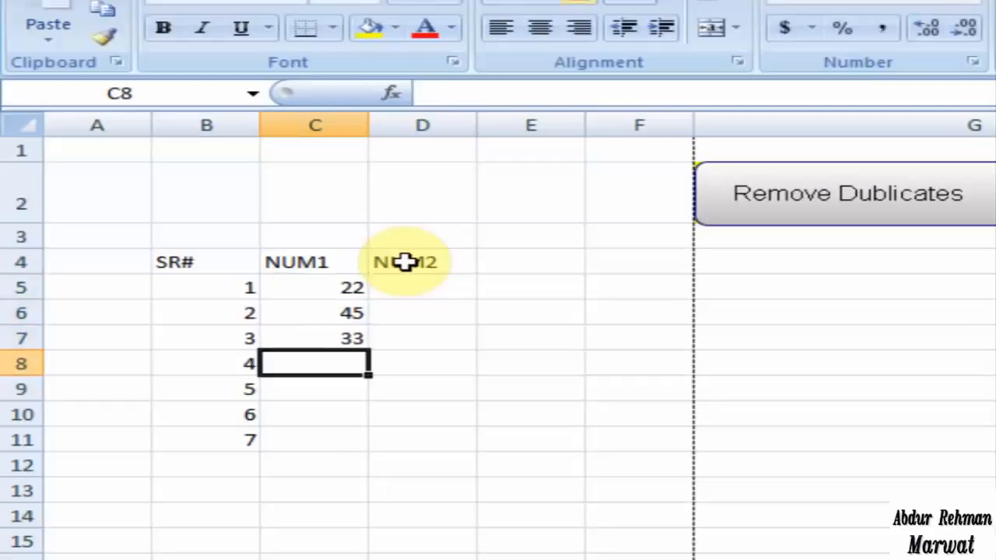
{"action": "type", "text": "22"}
{"action": "key", "text": "Return"}
{"action": "type", "text": "10"}
{"action": "key", "text": "Return"}
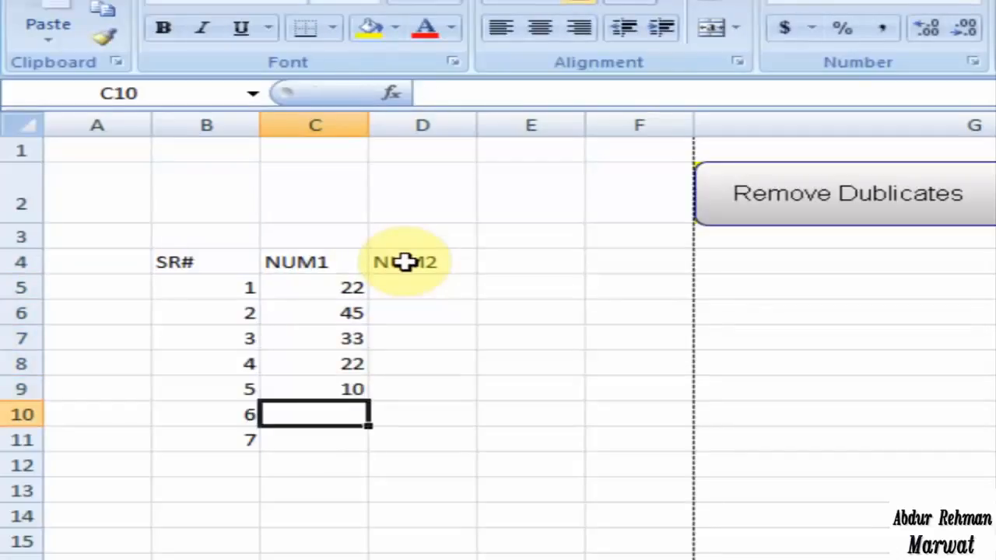
Step: Continue the NUM1 column with 8, 22, 22 and 10 in C10 to C13
{"action": "type", "text": "8"}
{"action": "key", "text": "Return"}
{"action": "type", "text": "22"}
{"action": "key", "text": "Return"}
{"action": "type", "text": "22"}
{"action": "key", "text": "Return"}
{"action": "type", "text": "1"}
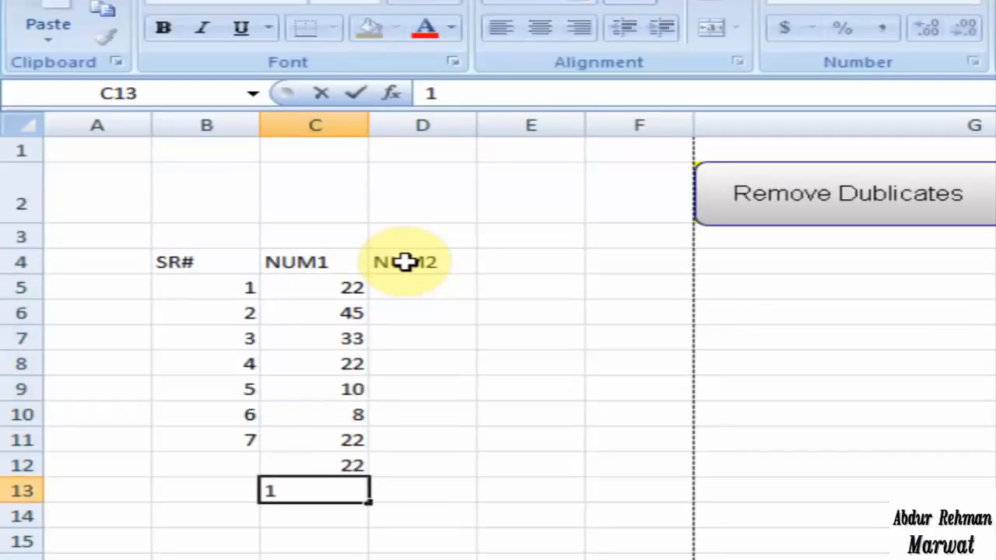
{"action": "type", "text": "0"}
Step: Extend the SR# numbering from B11 down to B14 as a fill series ending at 10
{"action": "left_click", "coordinate": [252, 445]}
{"action": "left_click", "coordinate": [267, 470]}
{"action": "left_click", "coordinate": [217, 436]}
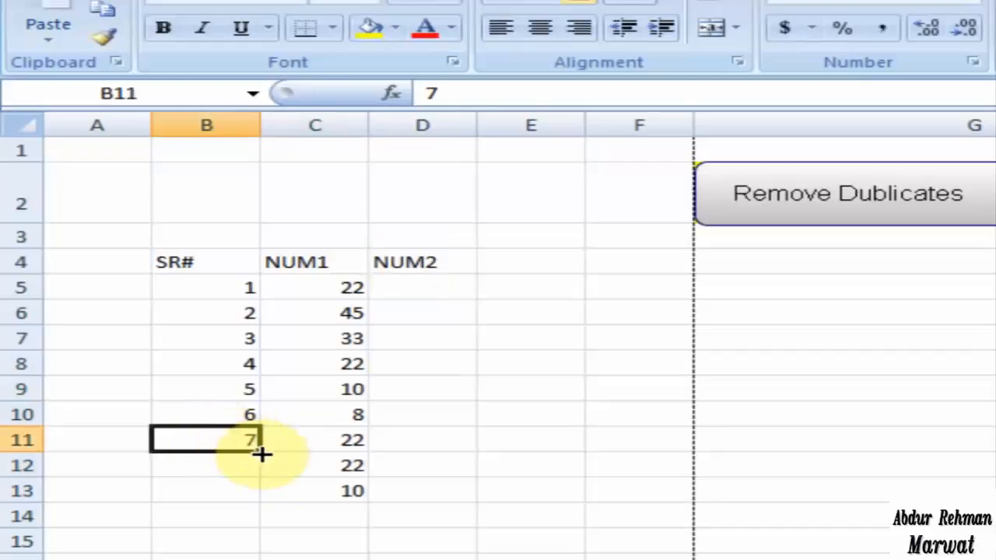
{"action": "left_click_drag", "start_coordinate": [261, 452], "coordinate": [271, 526]}
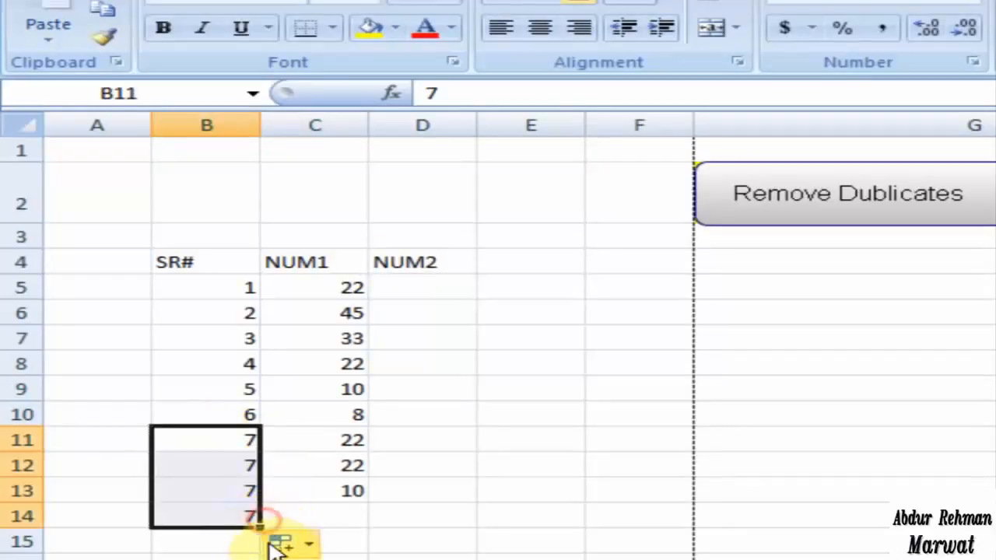
{"action": "left_click", "coordinate": [279, 544]}
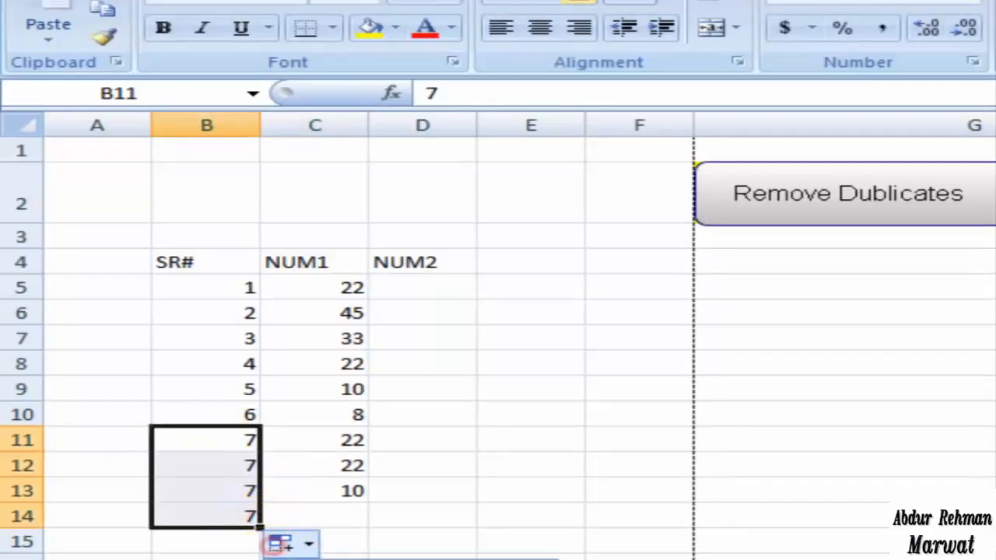
Step: Enter 22 as the last NUM1 value in C14
{"action": "left_click", "coordinate": [329, 516]}
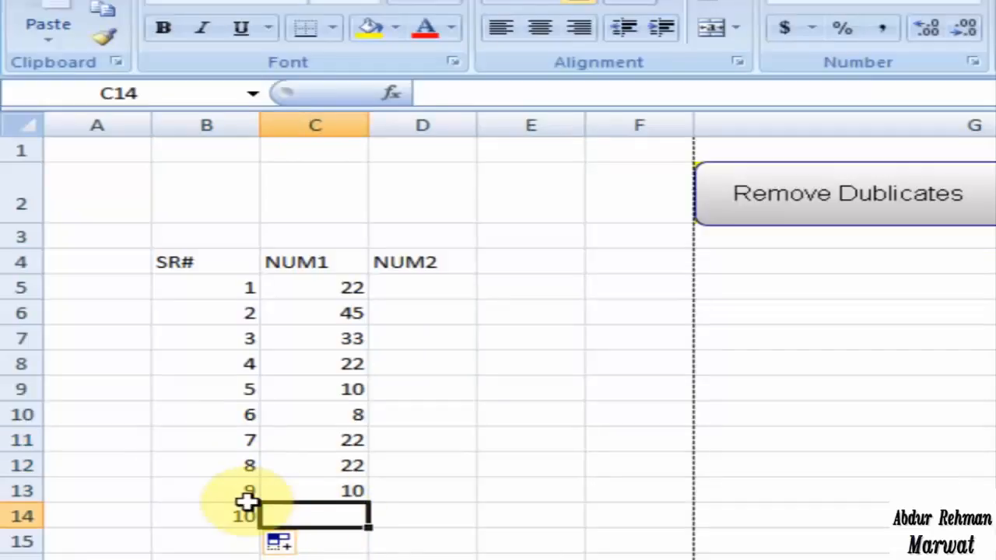
{"action": "type", "text": "22"}
{"action": "key", "text": "Return"}
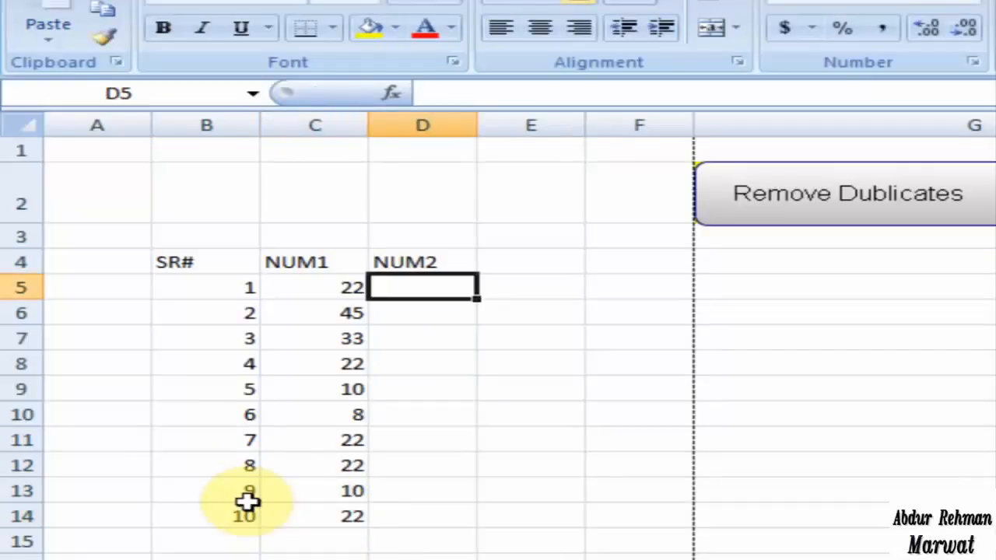
Step: Enter AAA, CCC, AAA, 123 and 123 down the NUM2 column in D5 to D9
{"action": "type", "text": "AAA"}
{"action": "key", "text": "Return"}
{"action": "type", "text": "CCC"}
{"action": "key", "text": "Return"}
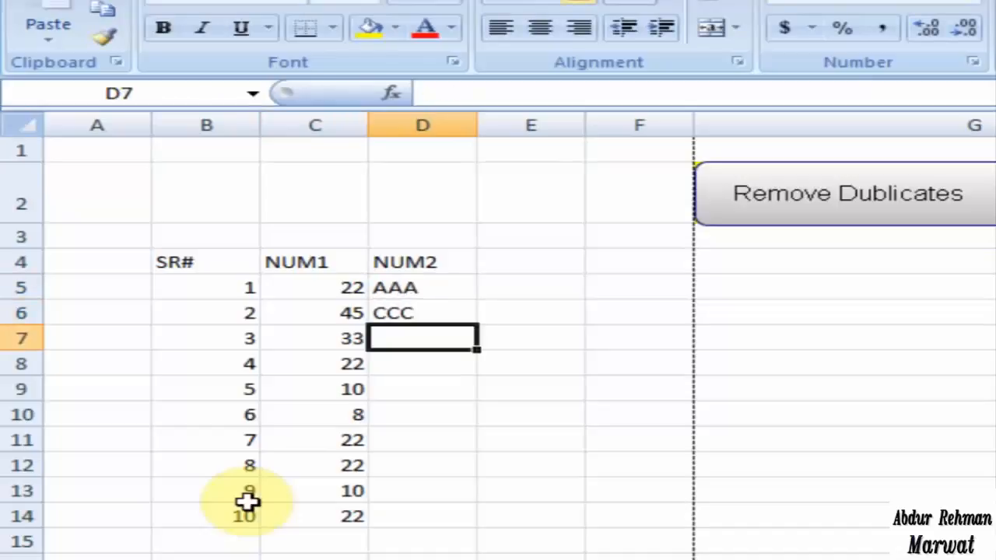
{"action": "type", "text": "AAA"}
{"action": "key", "text": "Return"}
{"action": "type", "text": "123"}
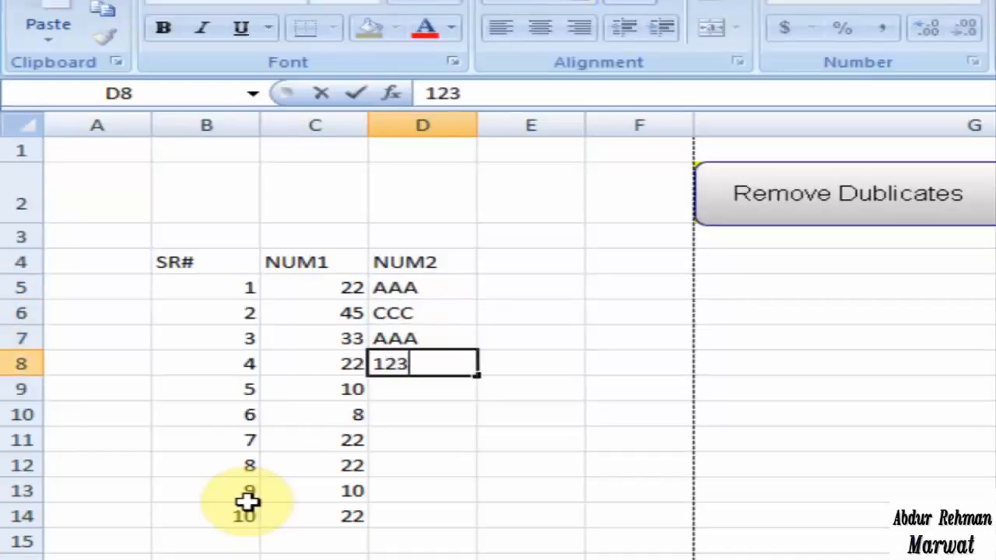
{"action": "key", "text": "Return"}
{"action": "type", "text": "123"}
{"action": "key", "text": "Return"}
Step: Complete the NUM2 column with SSS, DDD, AAA, 123 and 999 in D10 to D14
{"action": "type", "text": "SSS"}
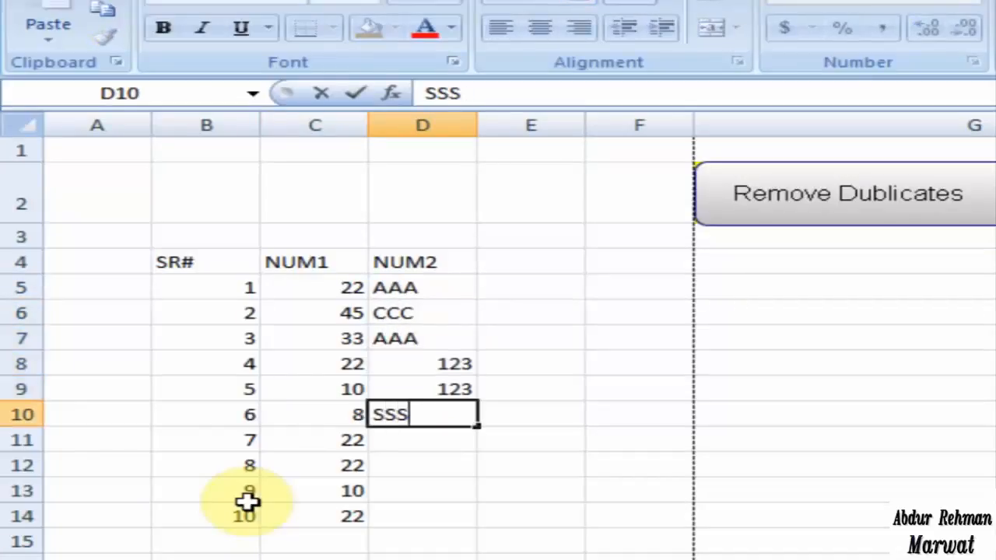
{"action": "key", "text": "Return"}
{"action": "type", "text": "DDD"}
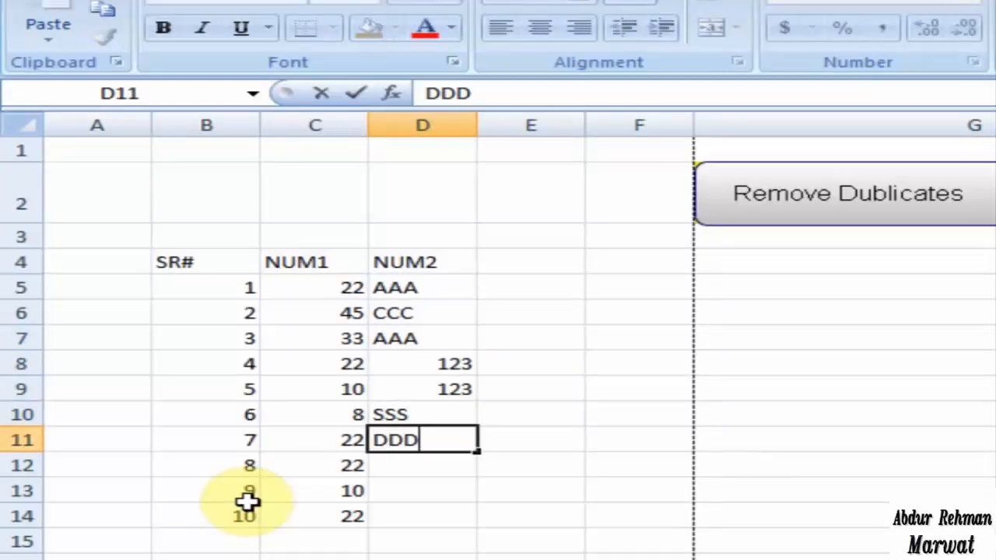
{"action": "key", "text": "Return"}
{"action": "type", "text": "AAA"}
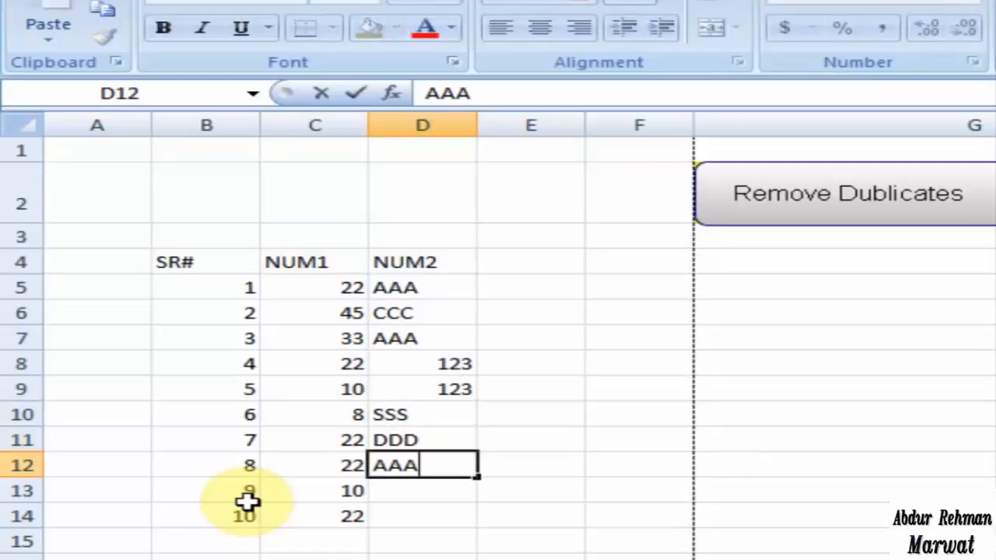
{"action": "key", "text": "Return"}
{"action": "type", "text": "12"}
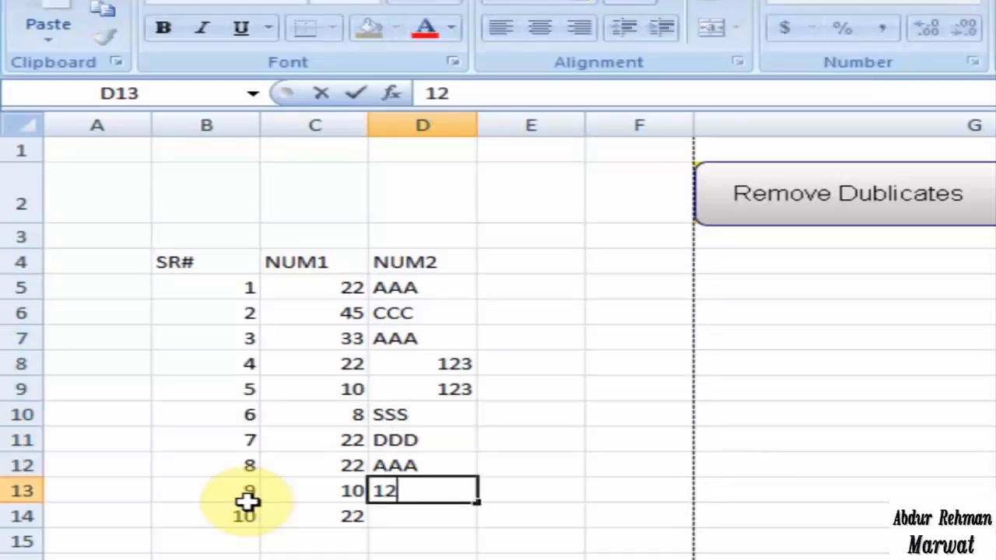
{"action": "type", "text": "3"}
{"action": "key", "text": "Return"}
{"action": "type", "text": "999"}
Step: Fill the header row B4:D4 and the SR# numbers in B5:B14 with light gray
{"action": "left_click_drag", "start_coordinate": [250, 262], "coordinate": [422, 267]}
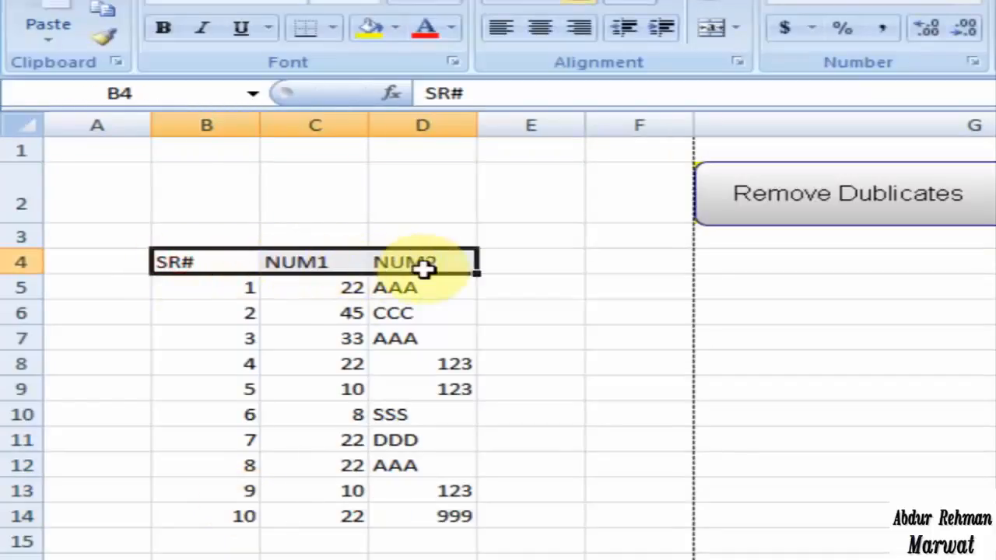
{"action": "left_click", "coordinate": [395, 28]}
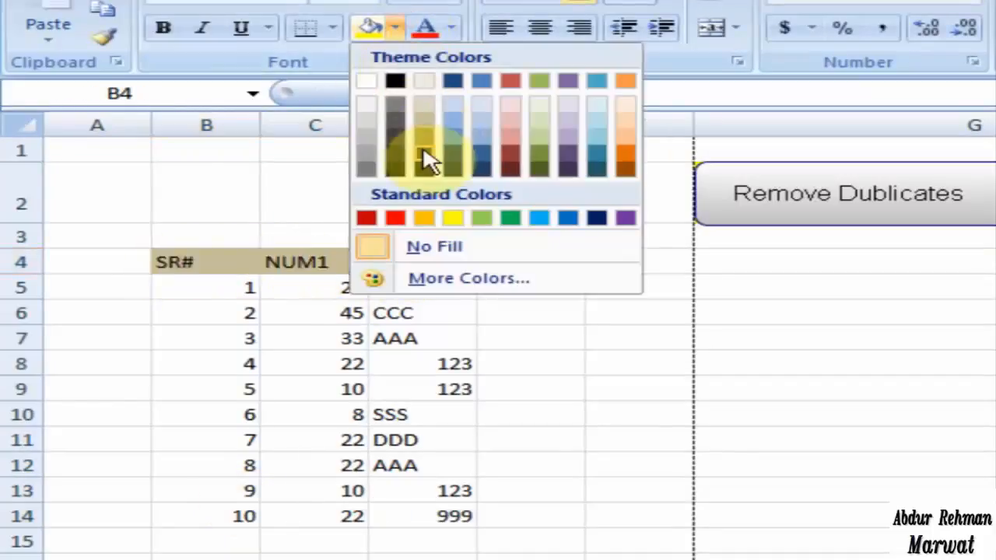
{"action": "left_click", "coordinate": [370, 129]}
{"action": "left_click_drag", "start_coordinate": [233, 287], "coordinate": [195, 502]}
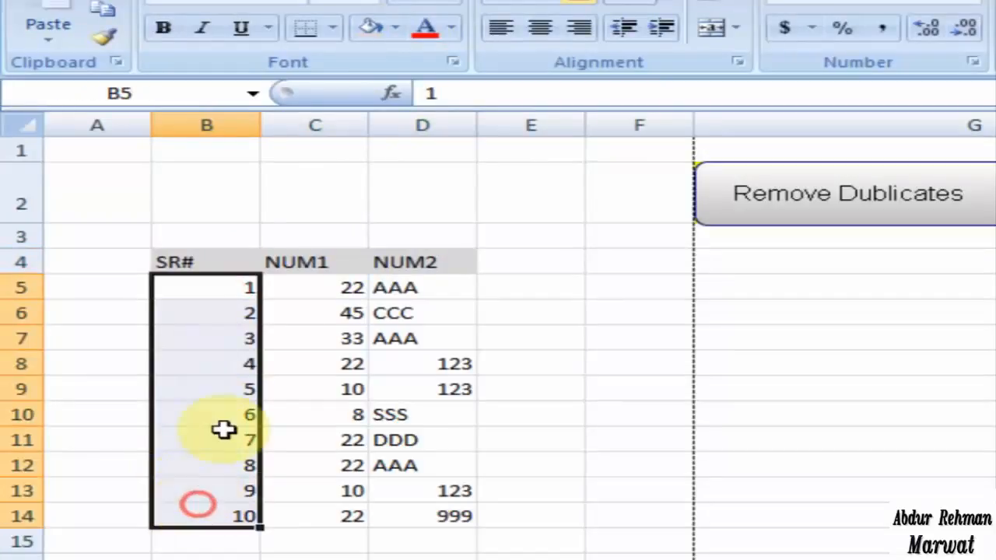
{"action": "left_click", "coordinate": [367, 28]}
Step: Fill the NUM1 values in C5:C14 with light blue
{"action": "left_click_drag", "start_coordinate": [335, 288], "coordinate": [348, 515]}
{"action": "left_click", "coordinate": [402, 33]}
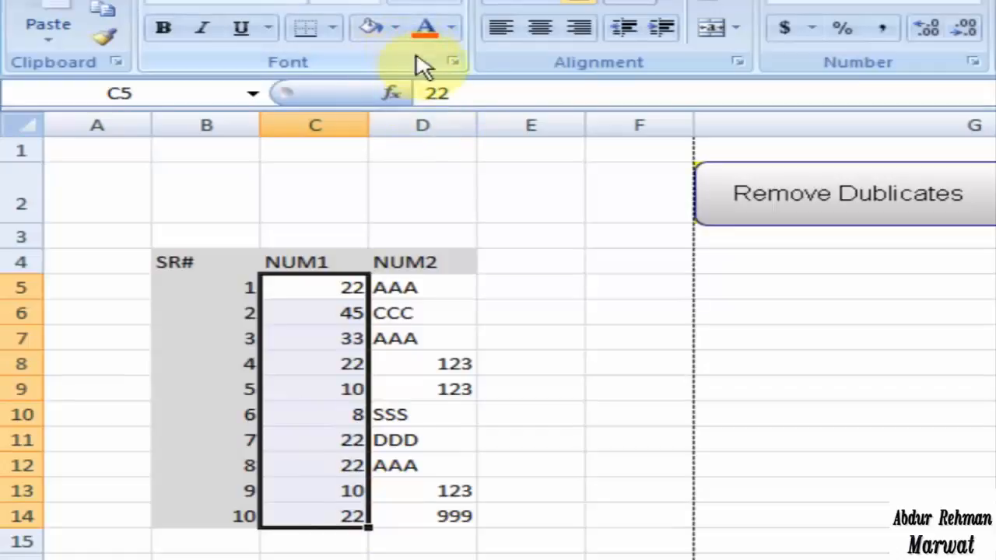
{"action": "left_click", "coordinate": [399, 36]}
{"action": "left_click", "coordinate": [452, 121]}
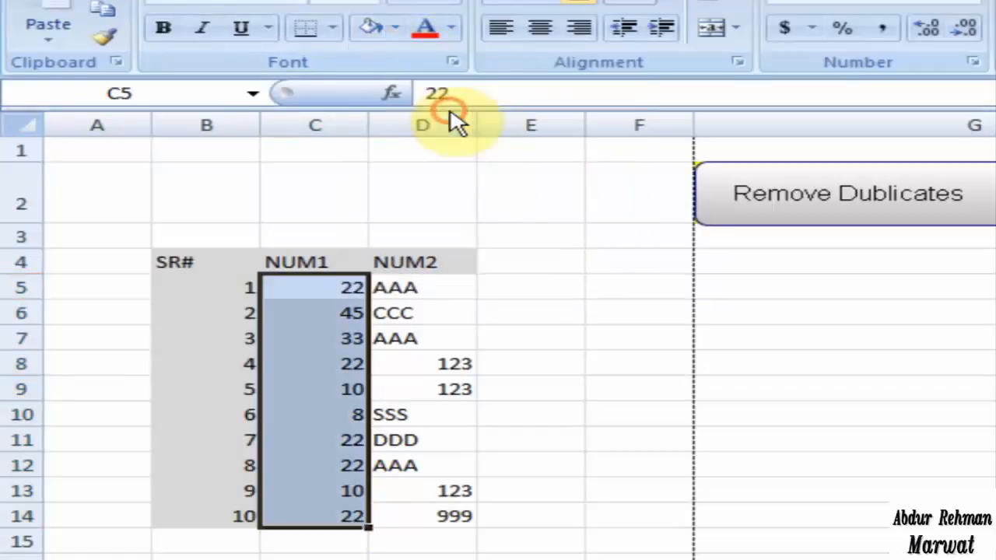
Step: Fill the NUM2 values in D5:D14 with light pink
{"action": "left_click_drag", "start_coordinate": [421, 290], "coordinate": [436, 506]}
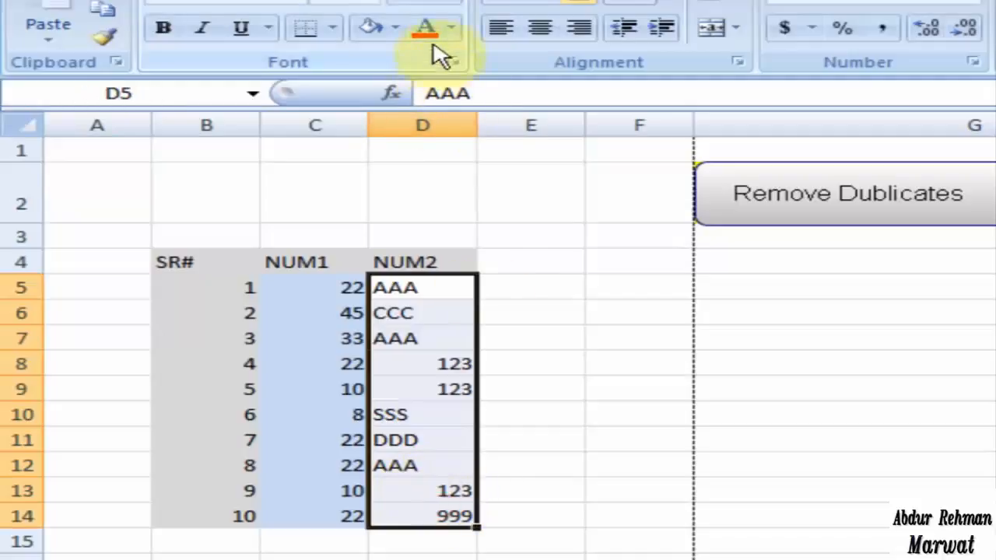
{"action": "left_click", "coordinate": [395, 29]}
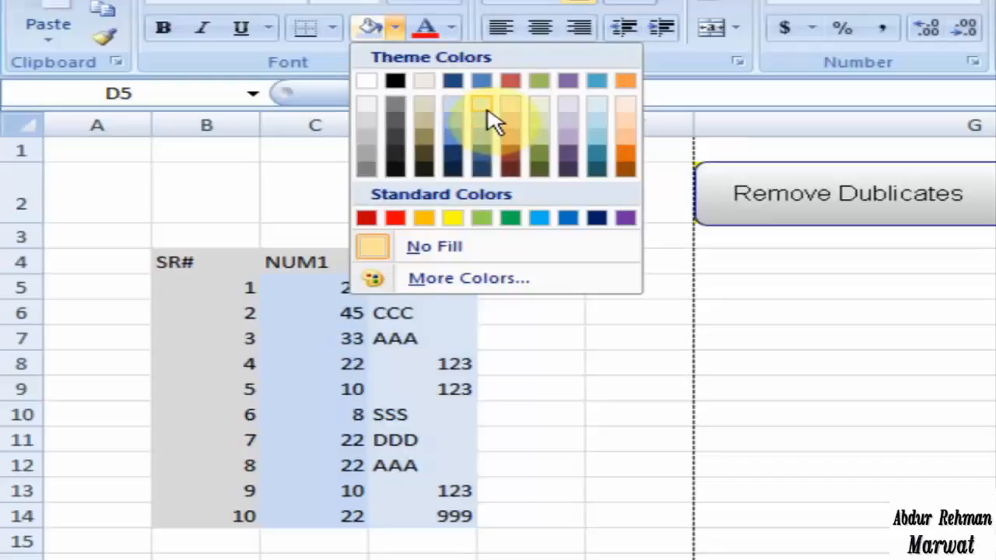
{"action": "left_click", "coordinate": [511, 104]}
{"action": "left_click", "coordinate": [637, 408]}
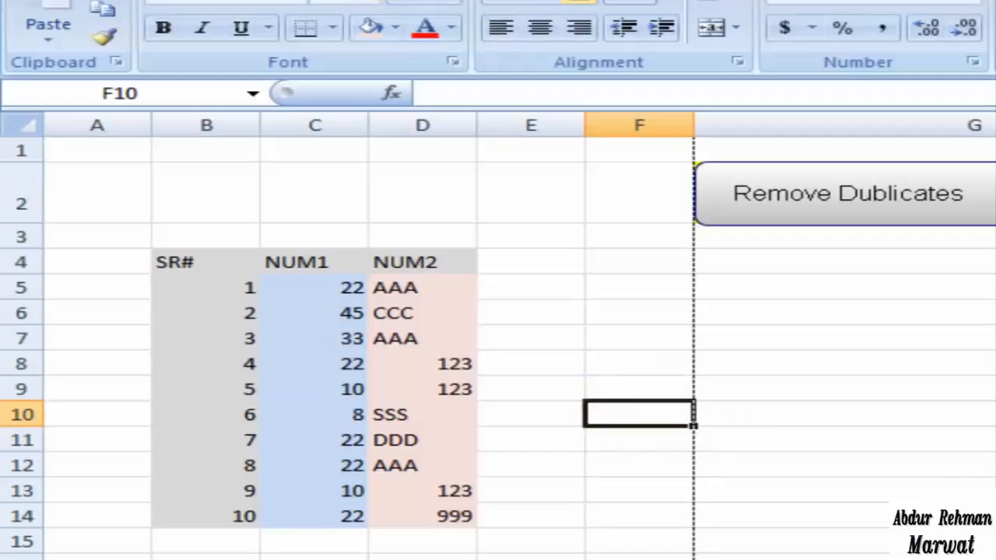
{"action": "left_click", "coordinate": [311, 2]}
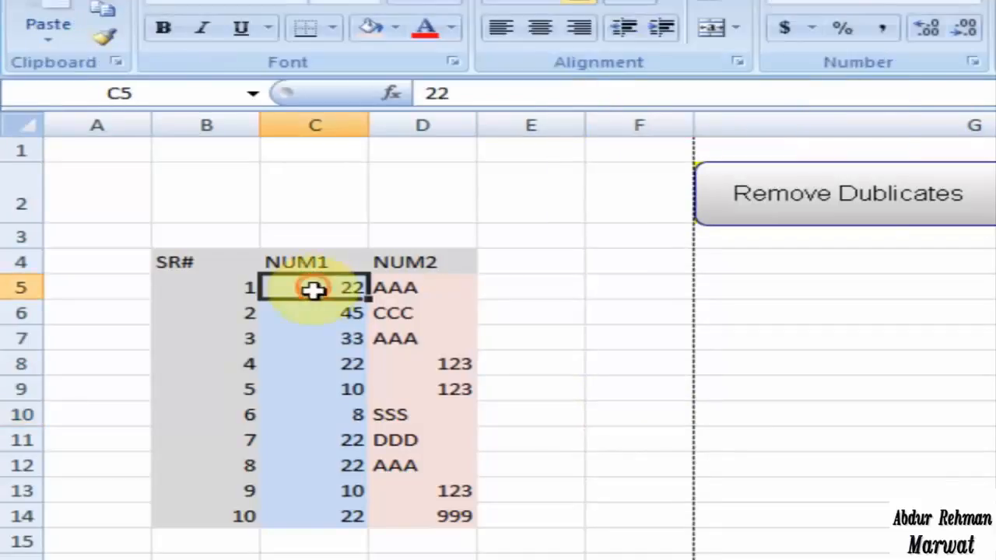
{"action": "left_click_drag", "start_coordinate": [311, 284], "coordinate": [316, 511]}
{"action": "left_click", "coordinate": [523, 1]}
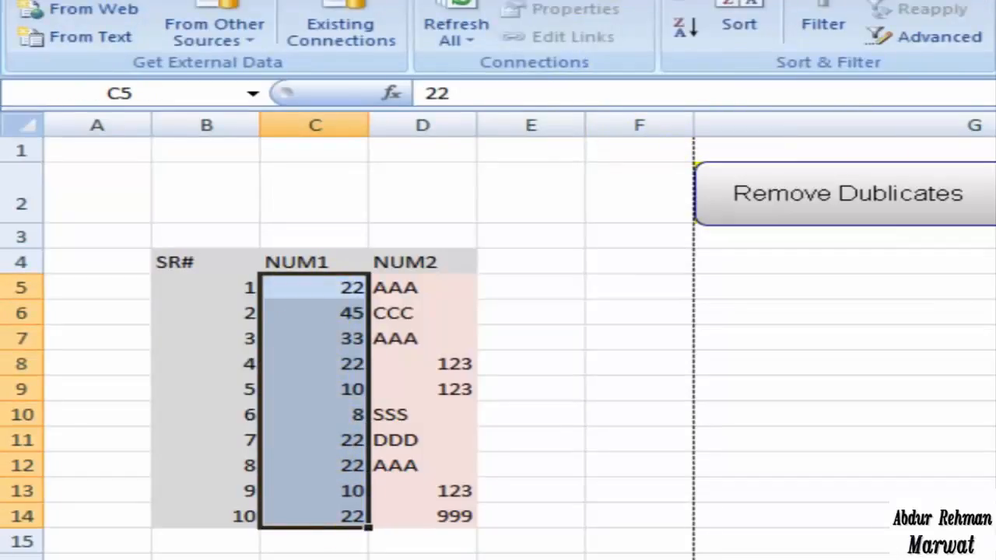
{"action": "left_click", "coordinate": [546, 333]}
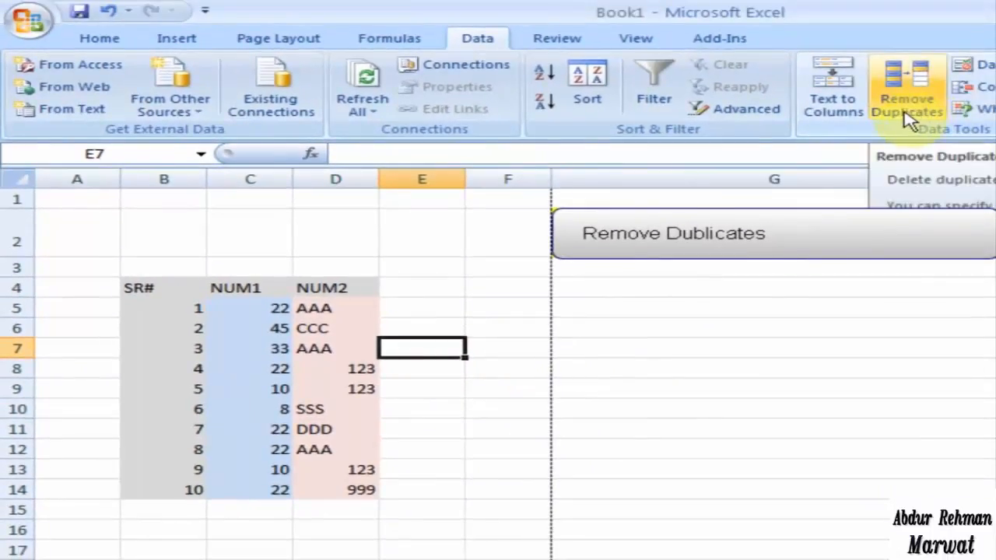
{"action": "left_click", "coordinate": [920, 116]}
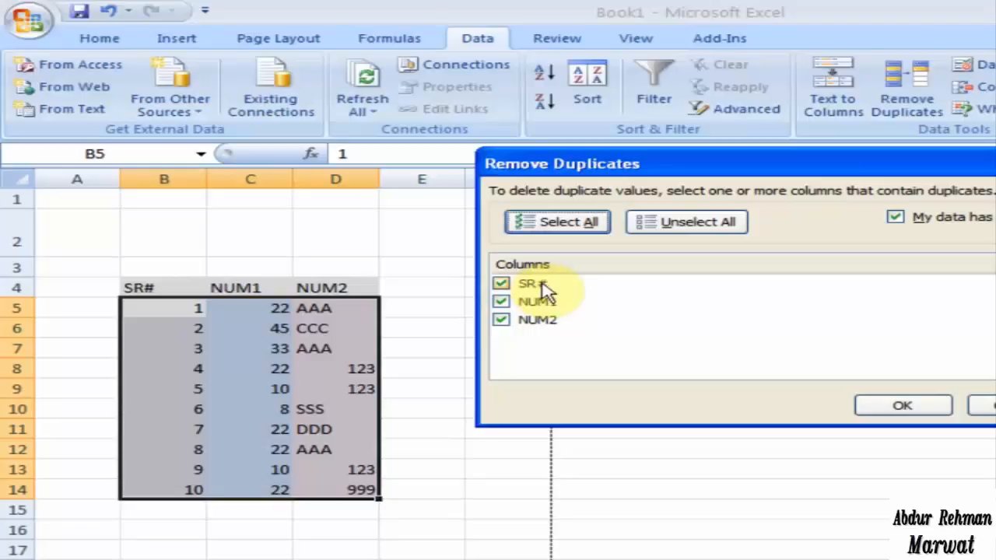
{"action": "left_click", "coordinate": [501, 285]}
{"action": "left_click", "coordinate": [503, 321]}
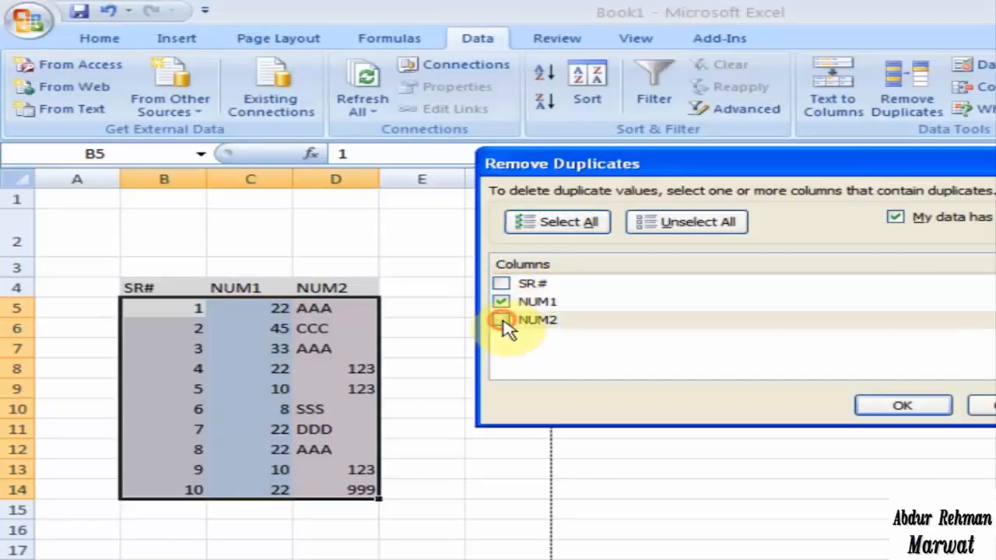
{"action": "left_click", "coordinate": [984, 406]}
Step: Try to run Remove Duplicates from the empty cell G8, away from the table
{"action": "left_click", "coordinate": [914, 370]}
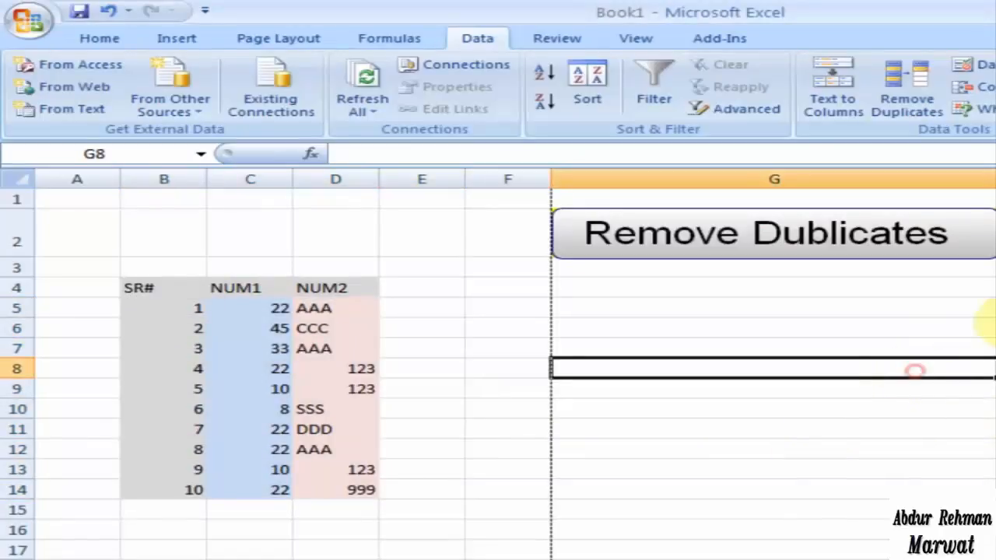
{"action": "left_click", "coordinate": [912, 93]}
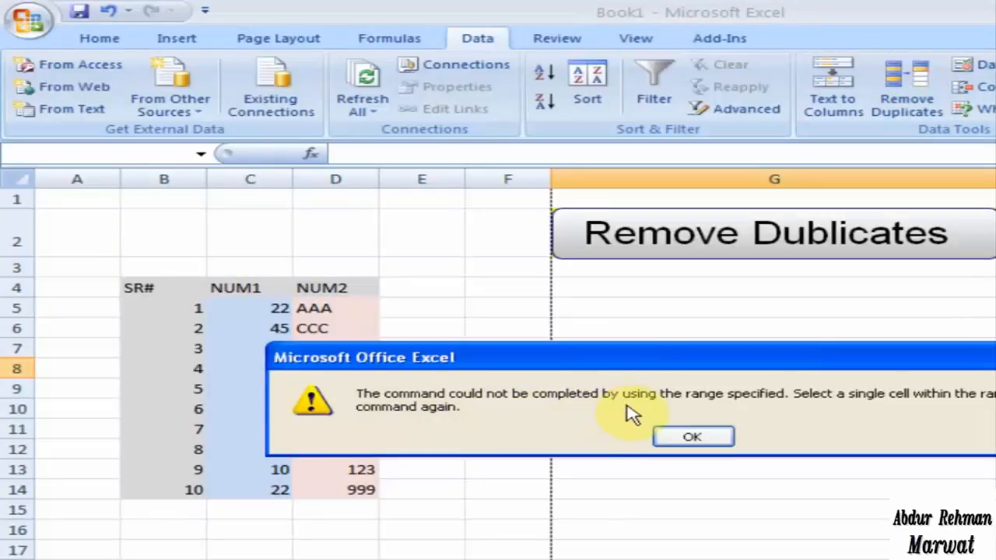
{"action": "left_click", "coordinate": [677, 438]}
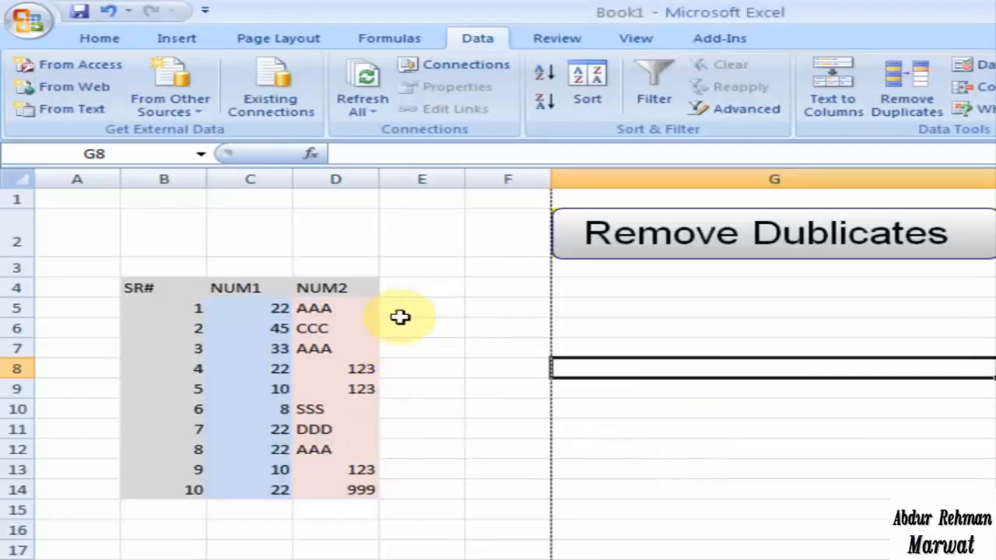
{"action": "left_click", "coordinate": [424, 311]}
{"action": "left_click", "coordinate": [907, 85]}
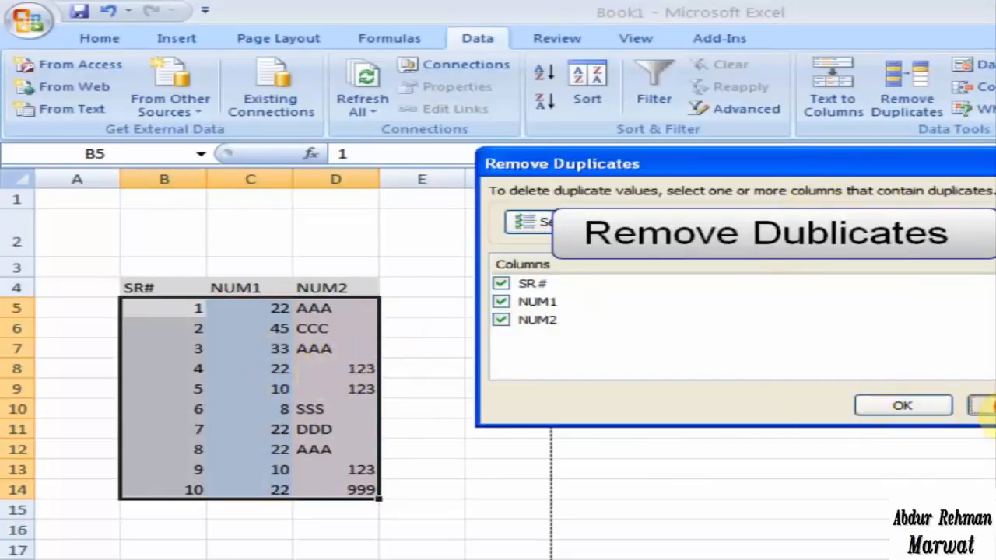
{"action": "left_click", "coordinate": [983, 405]}
Step: Remove duplicates from the NUM1 values in C5:C14 using only the current selection, and undo the removal
{"action": "left_click_drag", "start_coordinate": [238, 315], "coordinate": [230, 488]}
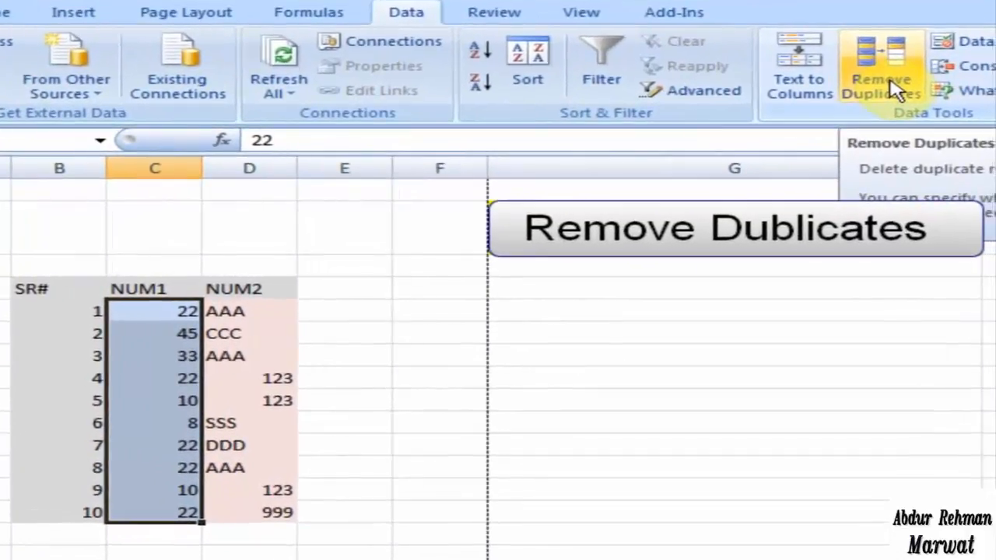
{"action": "left_click", "coordinate": [903, 96]}
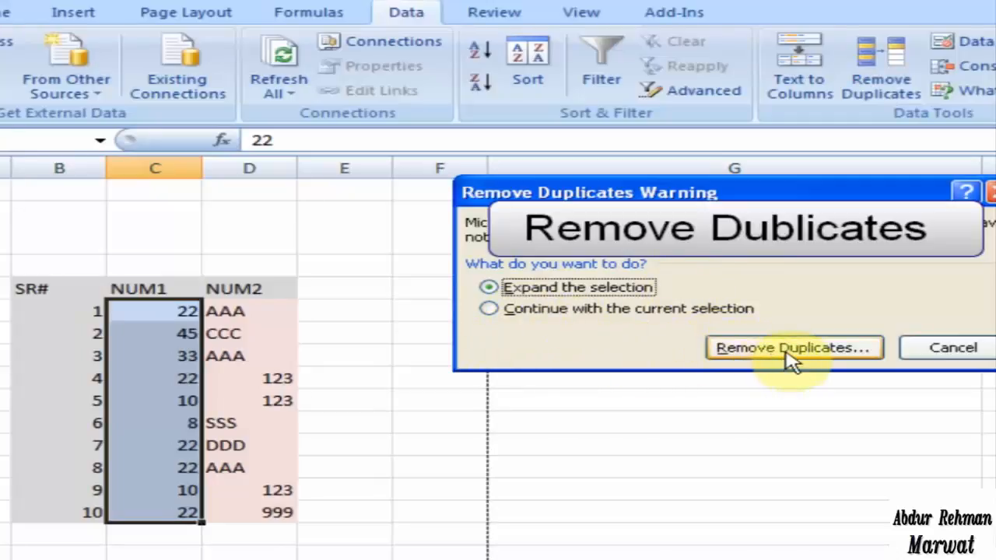
{"action": "left_click", "coordinate": [535, 309]}
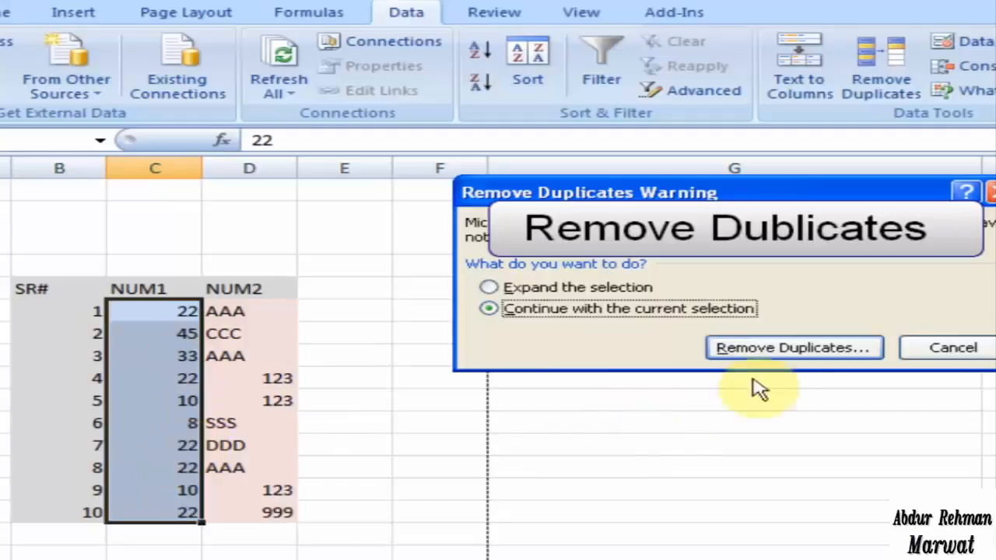
{"action": "left_click", "coordinate": [787, 356]}
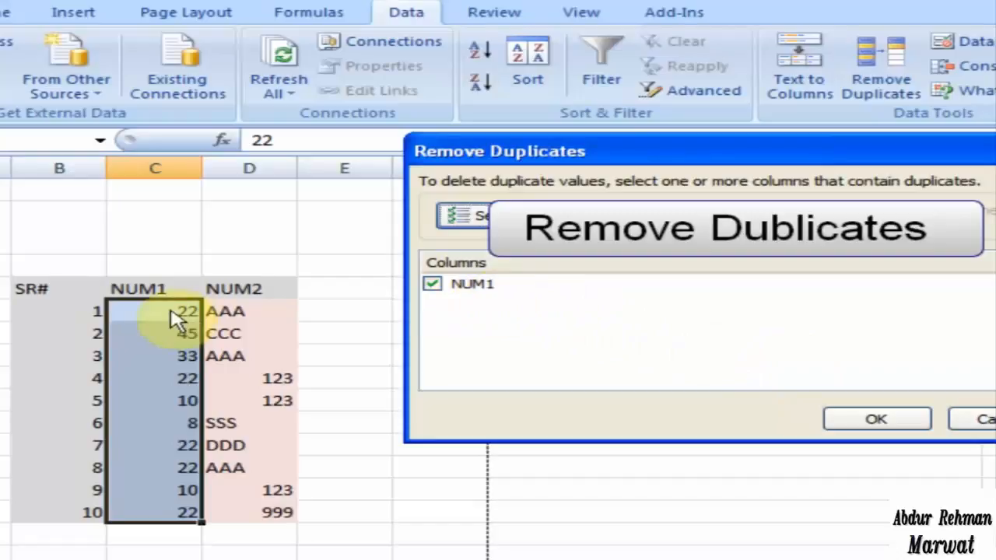
{"action": "left_click", "coordinate": [893, 421]}
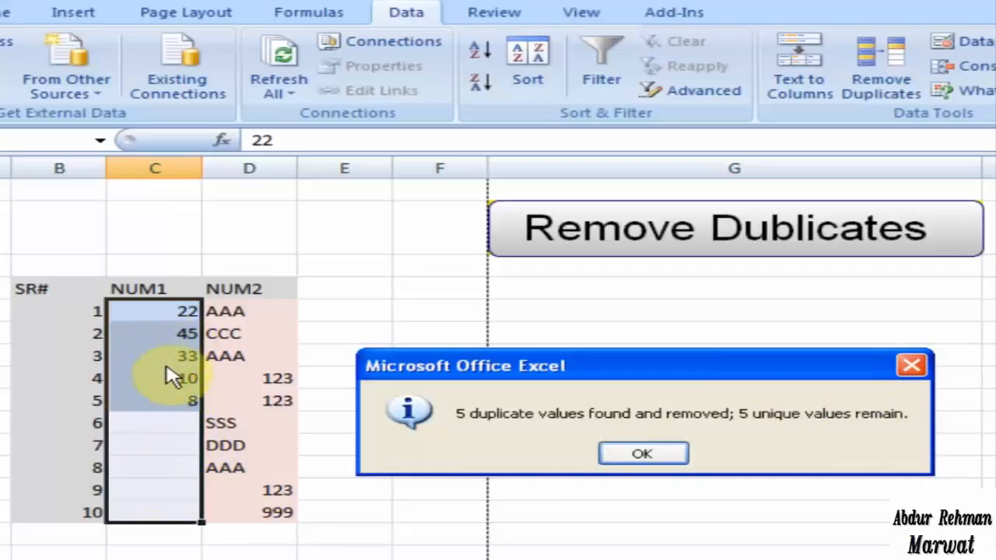
{"action": "left_click", "coordinate": [641, 455]}
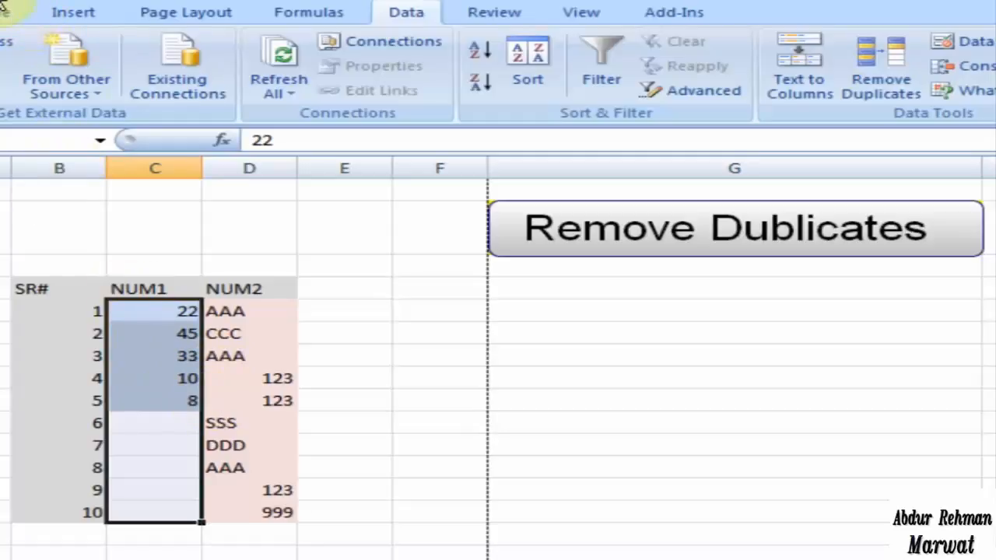
{"action": "left_click", "coordinate": [2, 3]}
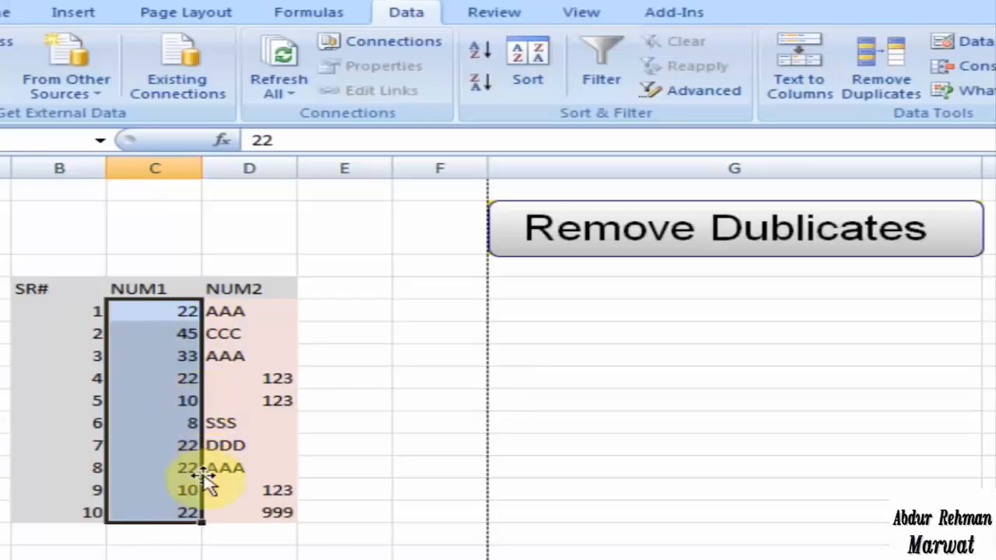
Step: Set the NUM1 value in C10, beside SR# 6, to 10
{"action": "left_click", "coordinate": [178, 425]}
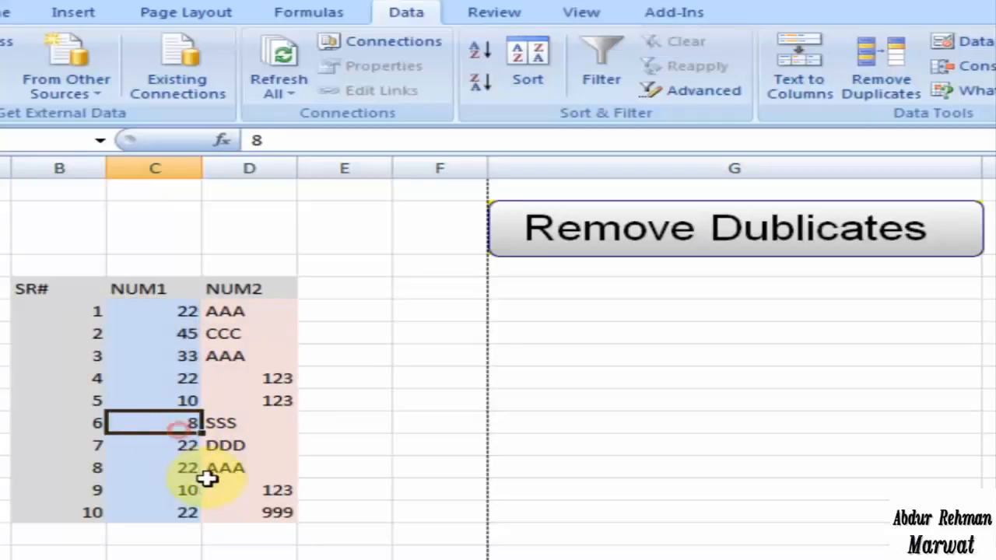
{"action": "type", "text": "10"}
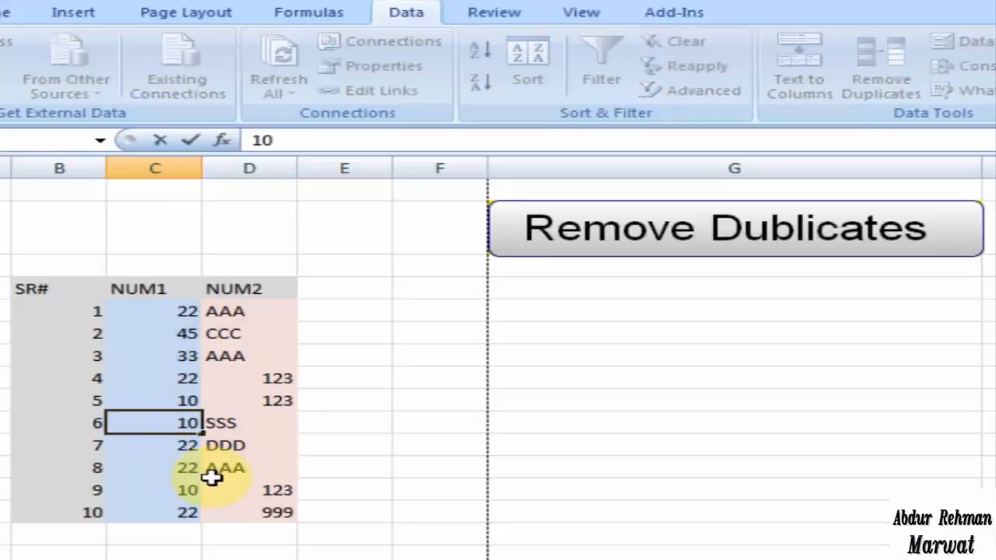
{"action": "left_click", "coordinate": [215, 485]}
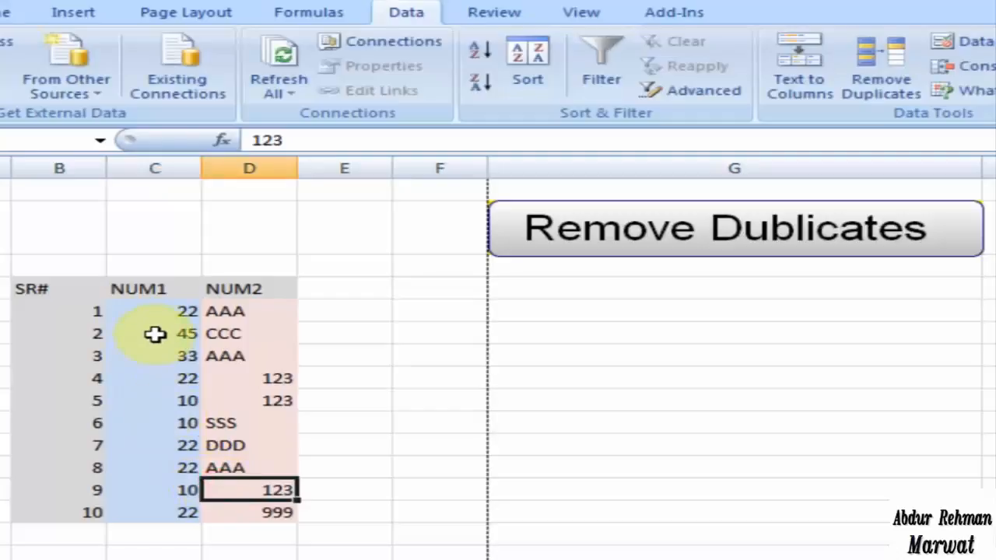
Step: Remove the duplicate NUM1 values in C5:C14, continuing with the current selection only
{"action": "left_click_drag", "start_coordinate": [154, 311], "coordinate": [156, 507]}
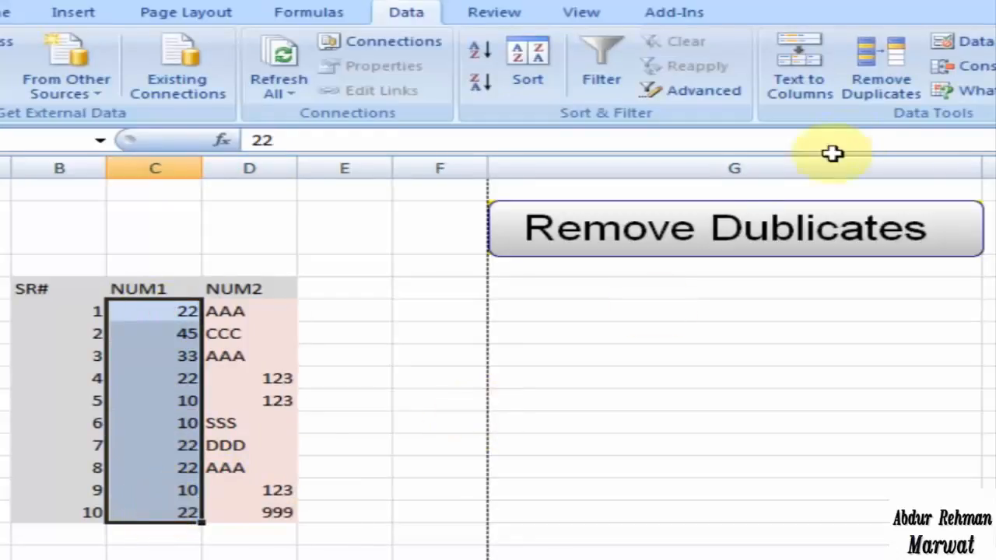
{"action": "left_click", "coordinate": [889, 92]}
{"action": "left_click", "coordinate": [580, 310]}
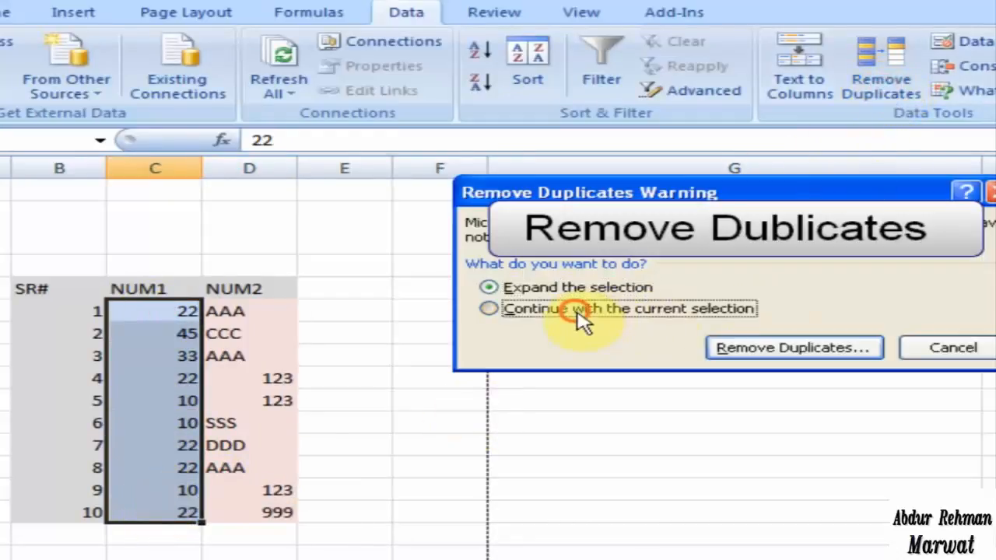
{"action": "left_click", "coordinate": [759, 350]}
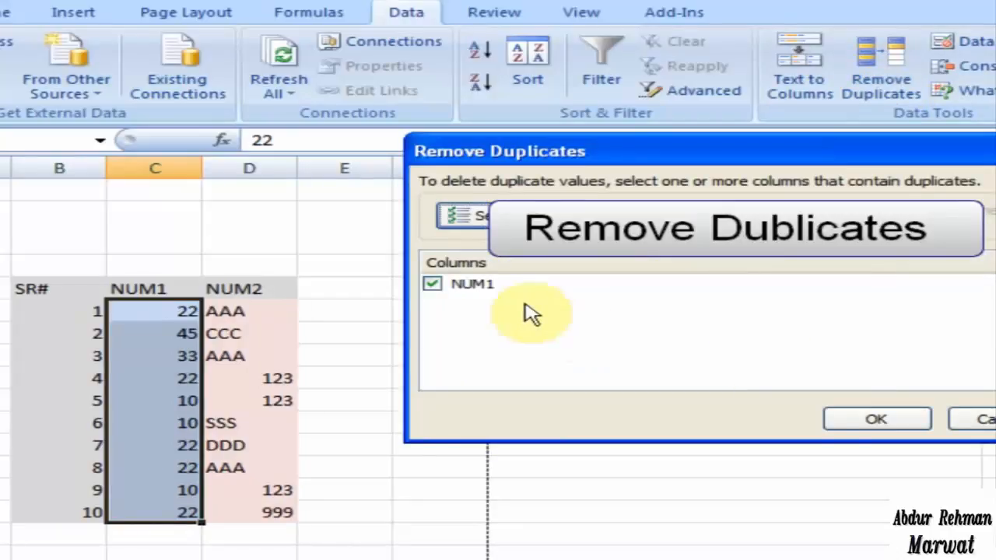
{"action": "left_click", "coordinate": [840, 424]}
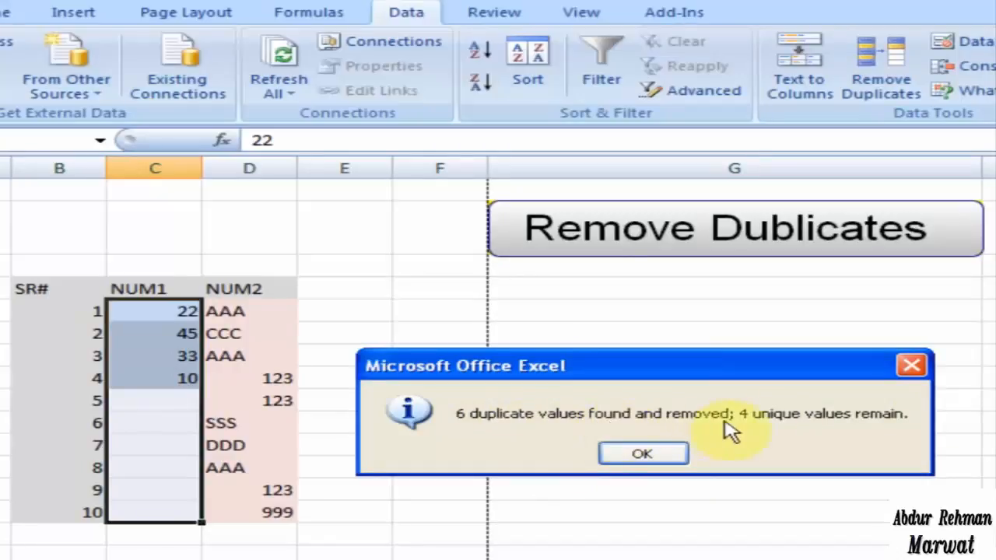
{"action": "left_click", "coordinate": [642, 457]}
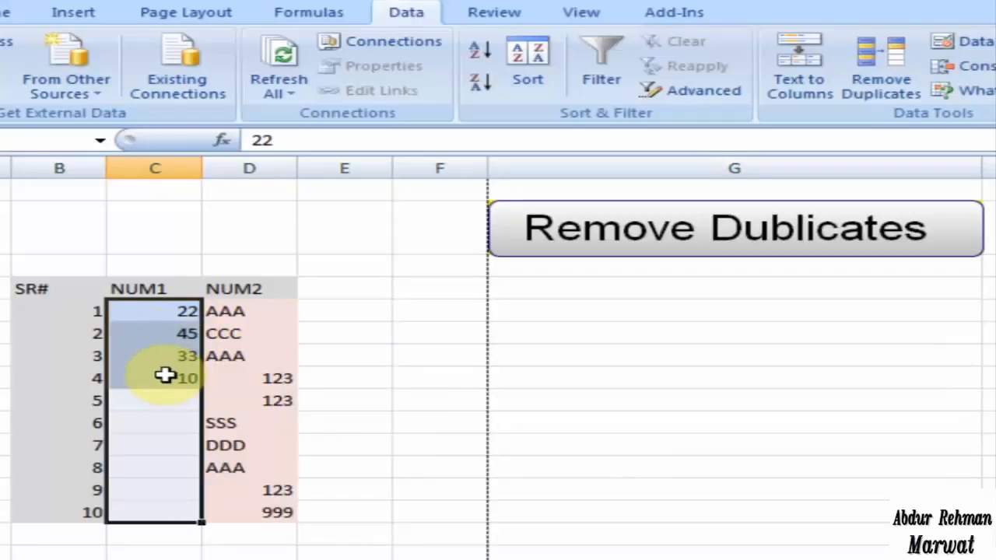
{"action": "left_click", "coordinate": [159, 416]}
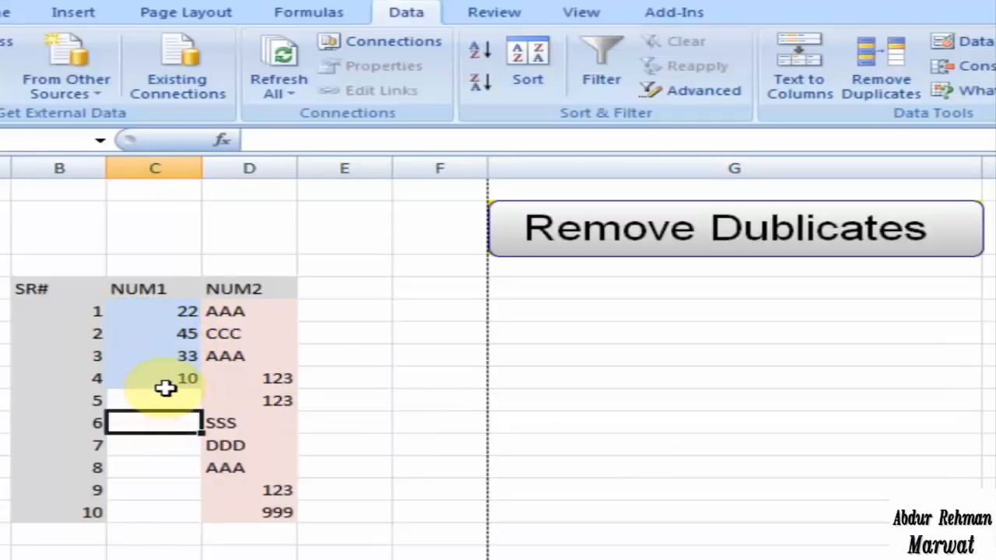
Step: Remove duplicates from the NUM2 values in D5:D14 with the current selection only, and undo the removal
{"action": "left_click_drag", "start_coordinate": [267, 318], "coordinate": [244, 511]}
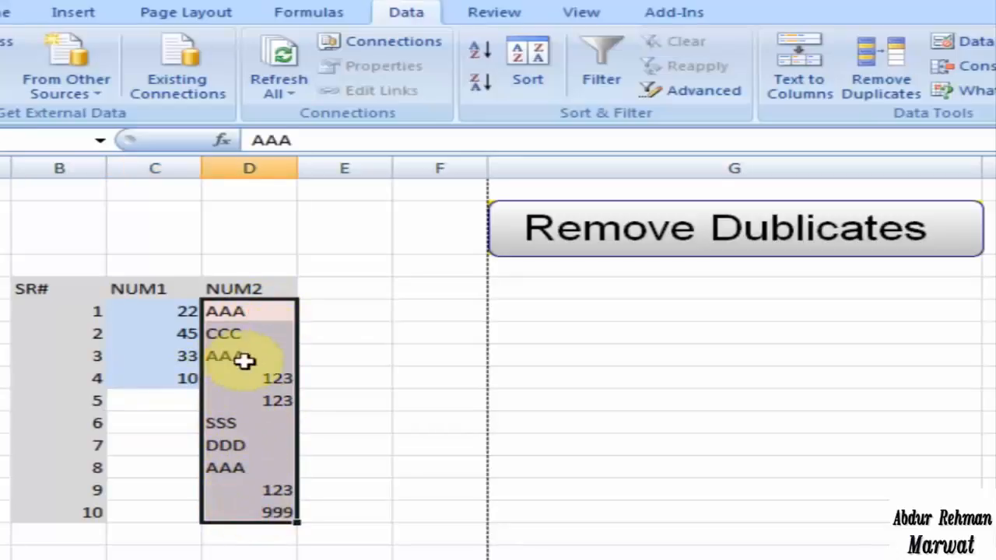
{"action": "left_click", "coordinate": [900, 92]}
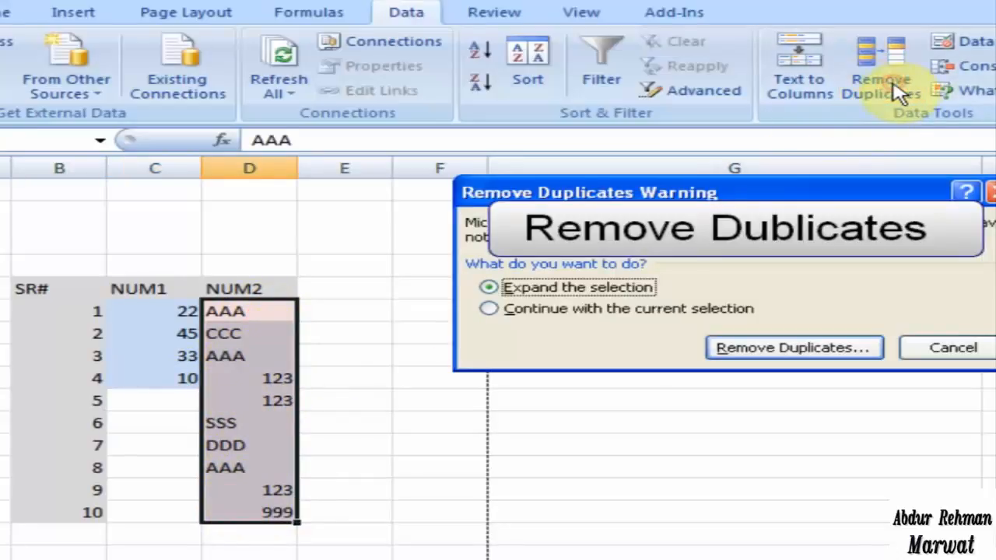
{"action": "left_click", "coordinate": [623, 309]}
{"action": "left_click", "coordinate": [739, 344]}
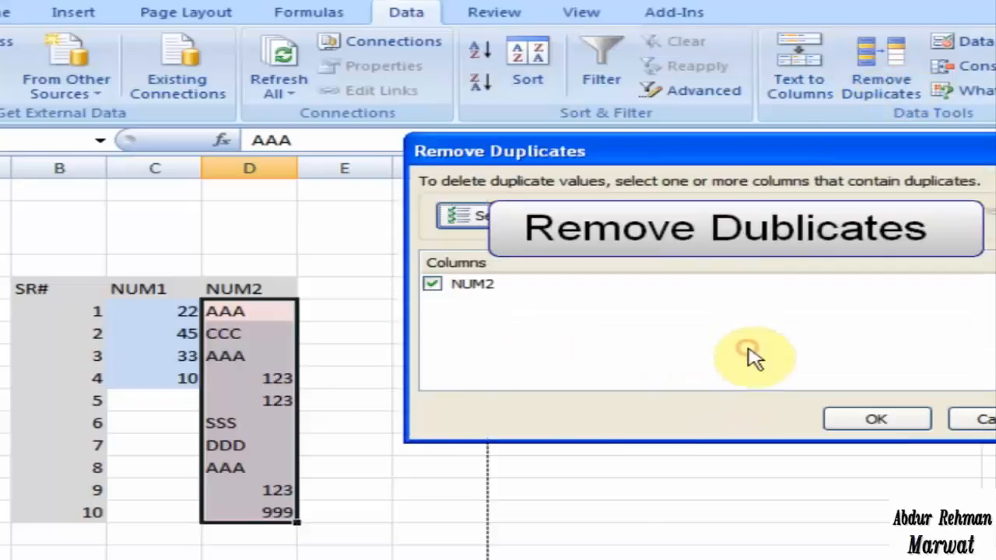
{"action": "left_click", "coordinate": [843, 416]}
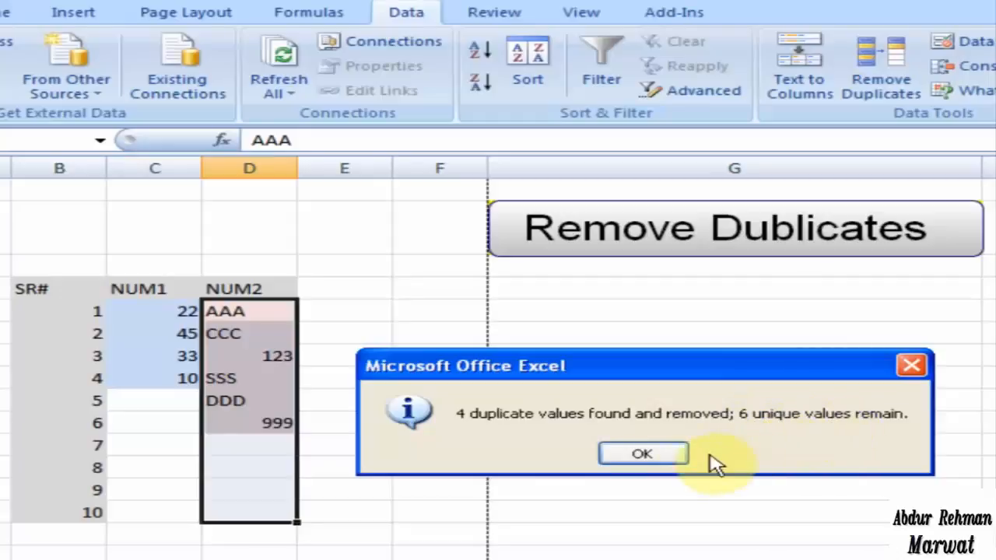
{"action": "left_click", "coordinate": [642, 456]}
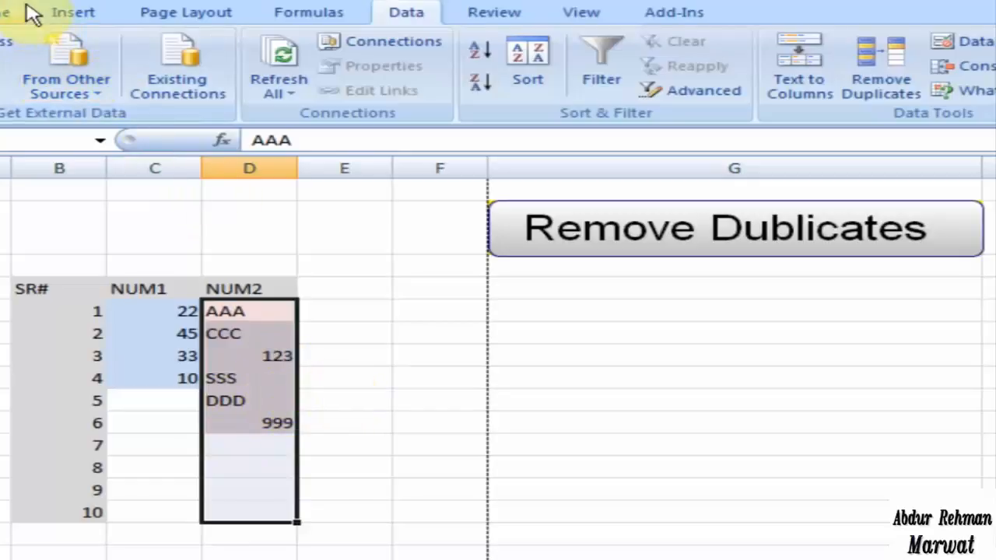
{"action": "key", "text": "ctrl+z"}
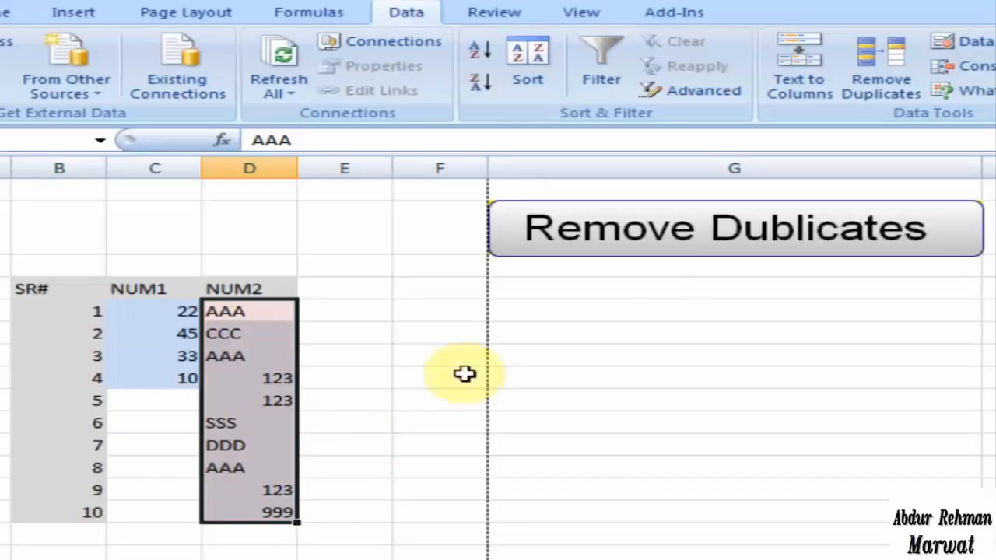
Step: Remove the duplicate values from the selected NUM2 range D5:D14 without expanding the selection
{"action": "left_click", "coordinate": [889, 87]}
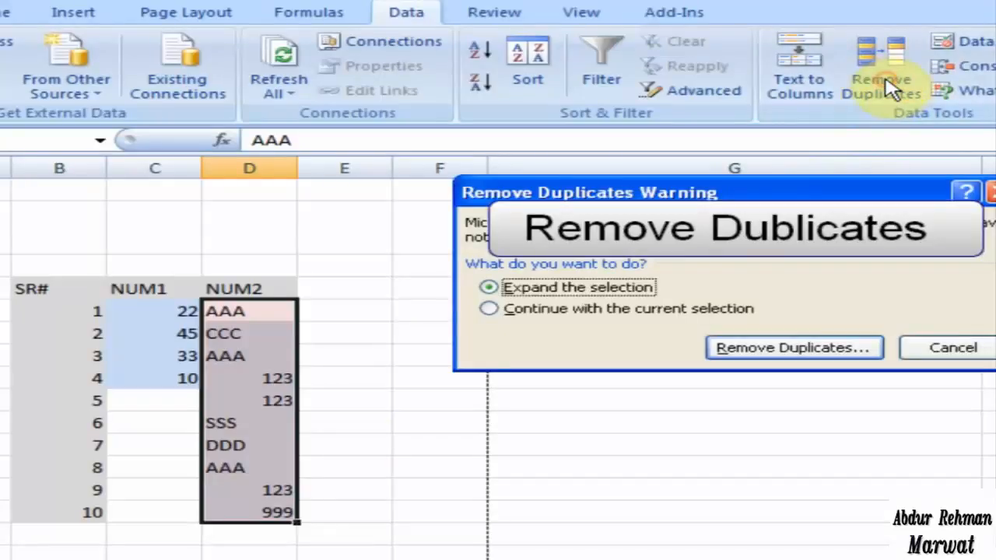
{"action": "left_click", "coordinate": [529, 308]}
{"action": "left_click", "coordinate": [735, 347]}
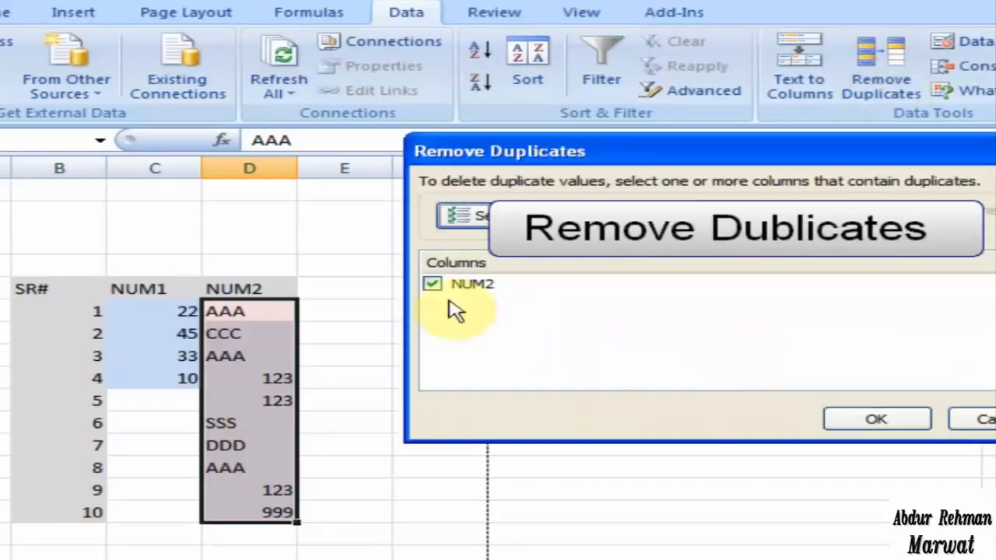
{"action": "left_click", "coordinate": [846, 419]}
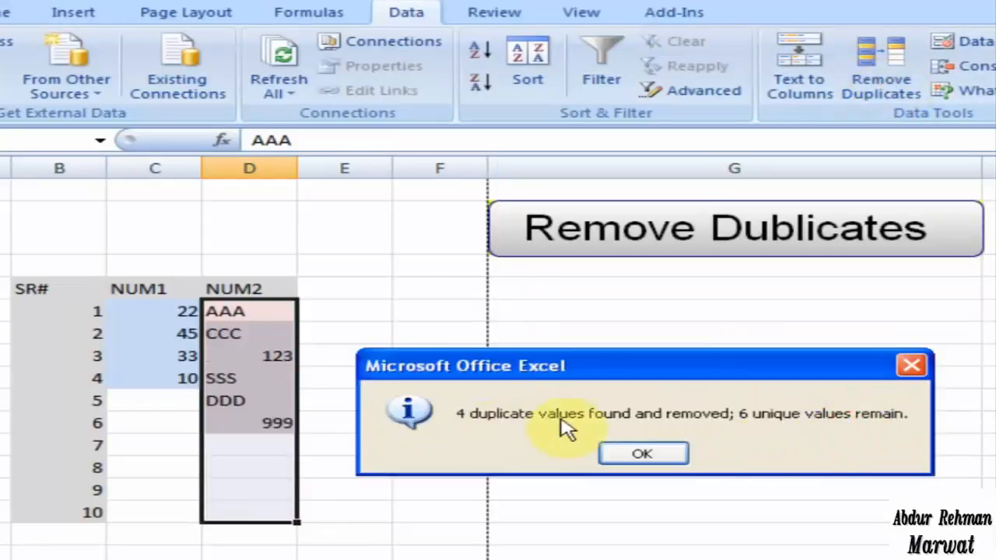
{"action": "left_click", "coordinate": [658, 459]}
{"action": "left_click", "coordinate": [420, 460]}
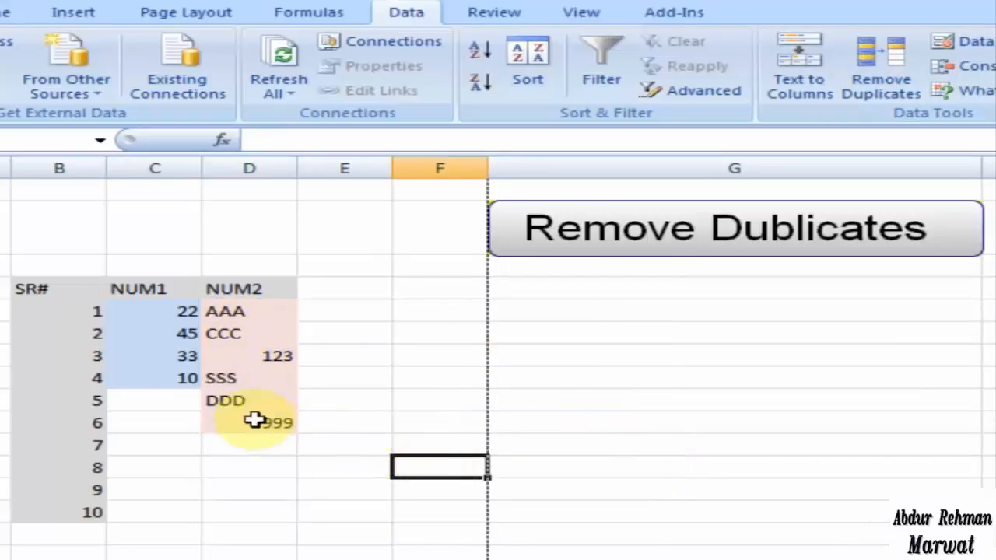
Step: Run Remove Duplicates on the SR# values in B5:B14, continuing with the current selection only
{"action": "left_click_drag", "start_coordinate": [59, 314], "coordinate": [64, 502]}
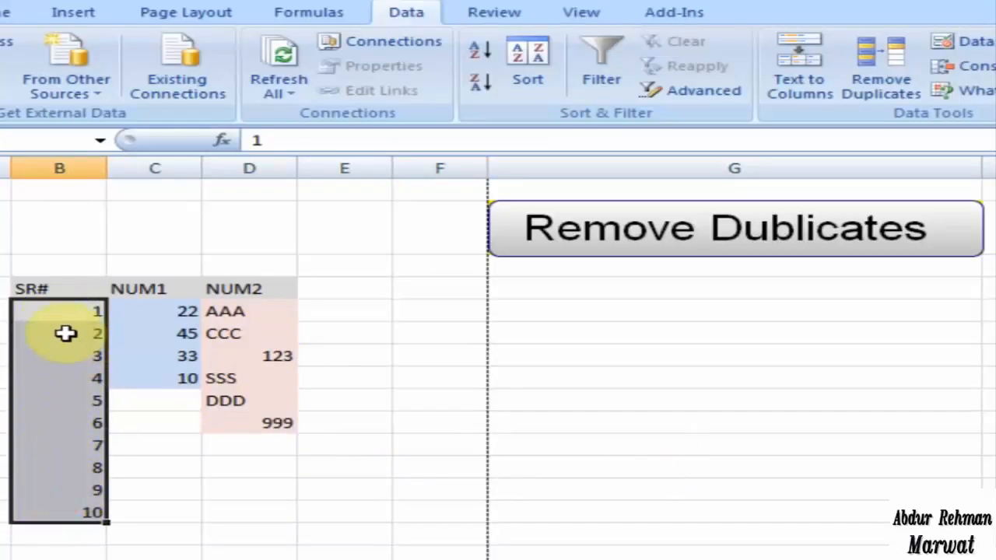
{"action": "left_click", "coordinate": [882, 90]}
{"action": "left_click", "coordinate": [611, 309]}
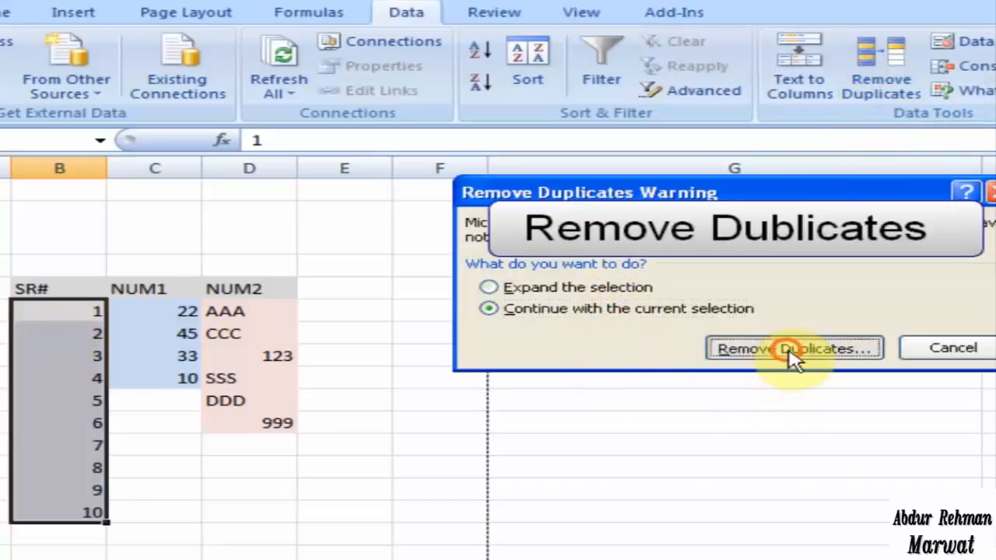
{"action": "left_click", "coordinate": [789, 350]}
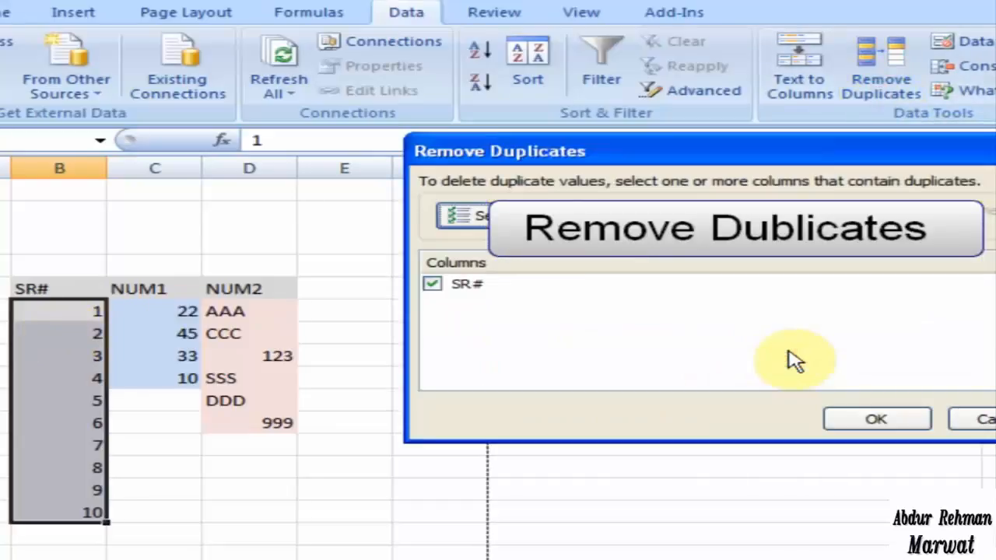
{"action": "left_click", "coordinate": [864, 421]}
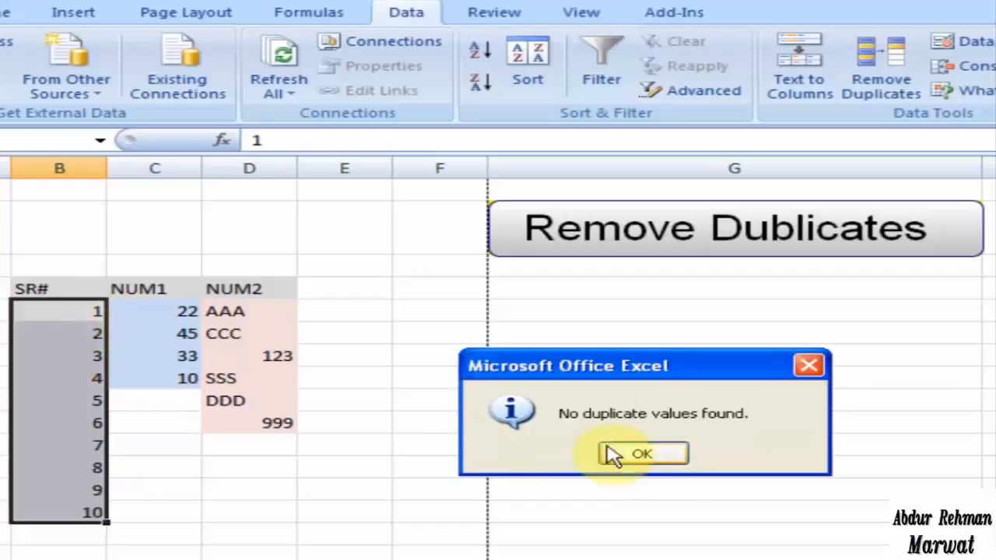
{"action": "left_click", "coordinate": [661, 459]}
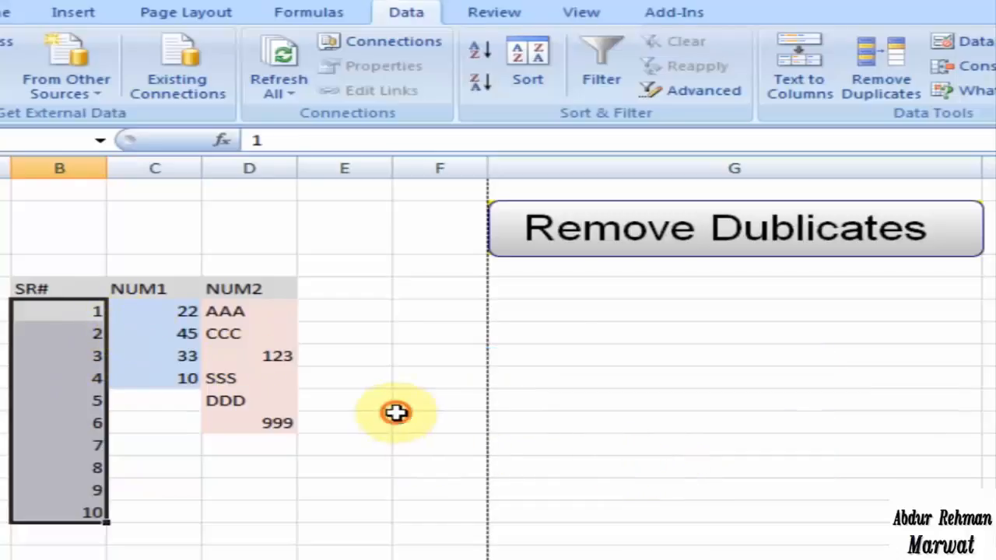
{"action": "left_click", "coordinate": [396, 419]}
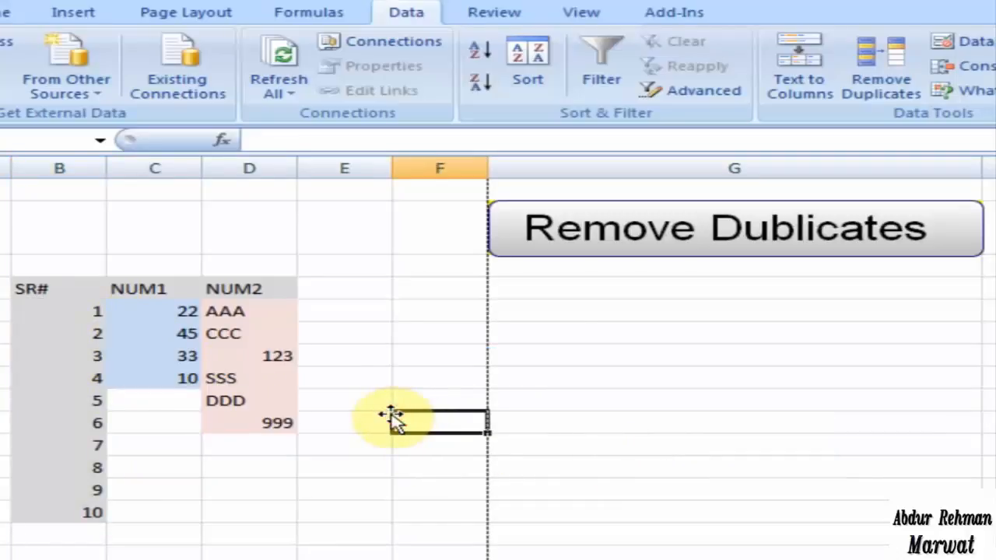